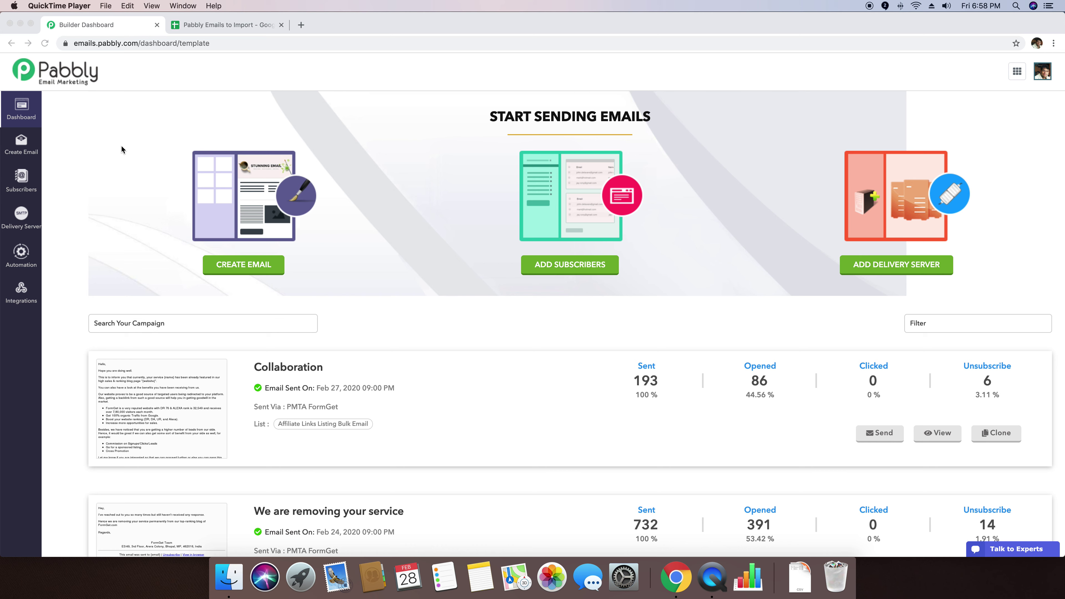
Step: Bring Chrome to the front and go to Pabbly's Subscribers lists page
{"action": "left_click", "coordinate": [392, 128]}
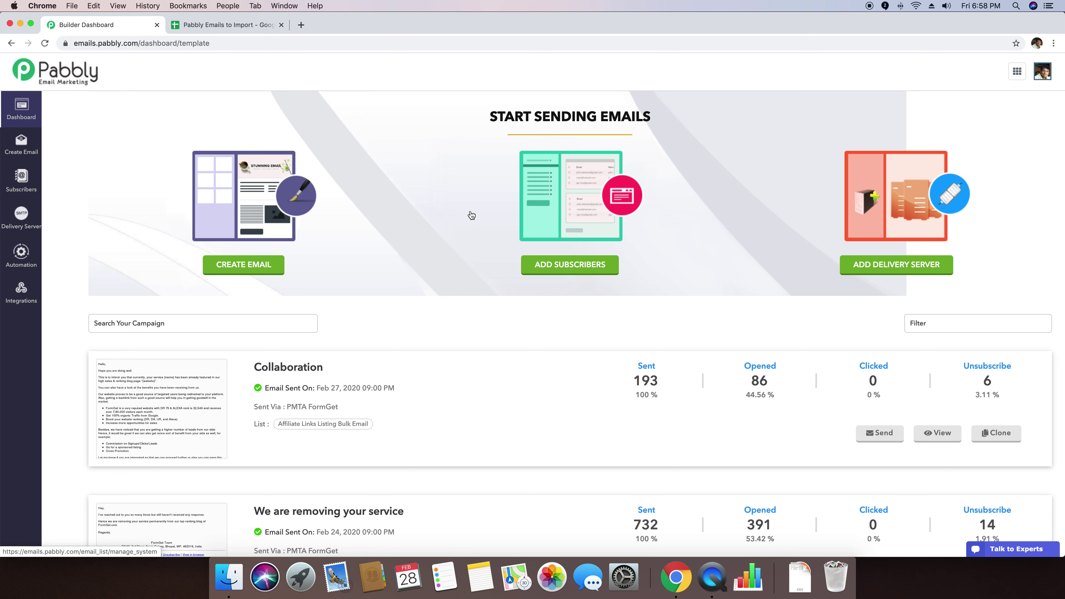
{"action": "left_click", "coordinate": [491, 241]}
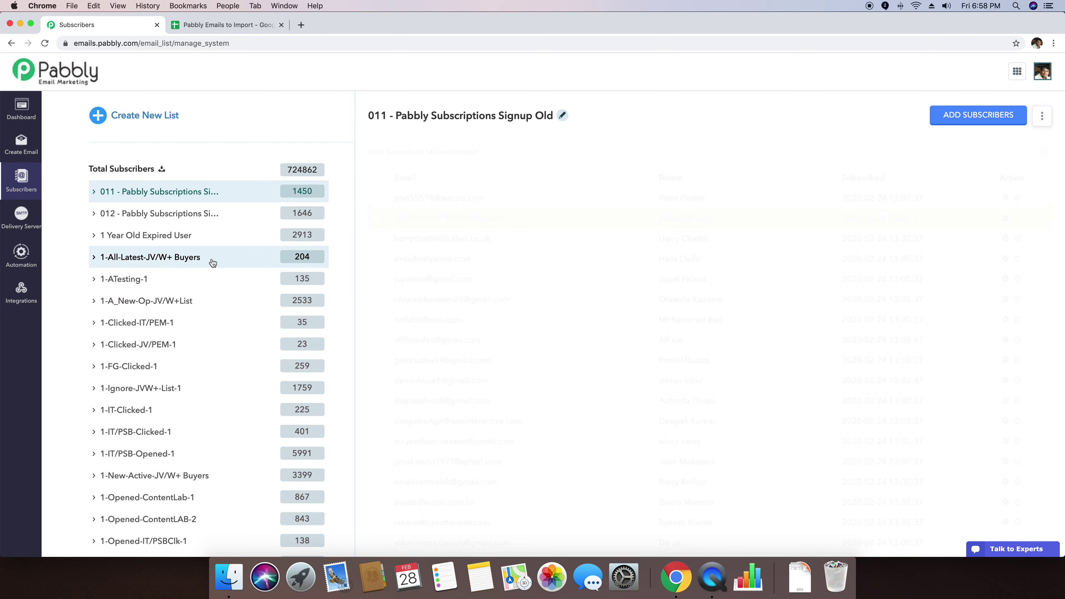
Step: Create a new subscriber list, which appears as 'List 1', and start editing its name
{"action": "scroll", "coordinate": [229, 169], "scroll_direction": "down", "scroll_amount": 1}
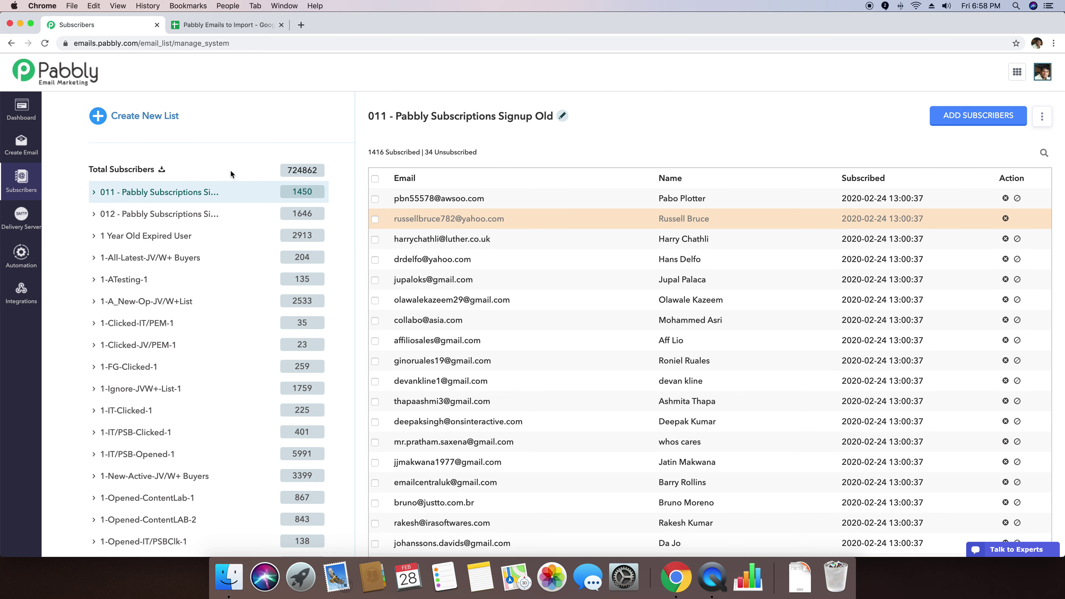
{"action": "left_click", "coordinate": [132, 119]}
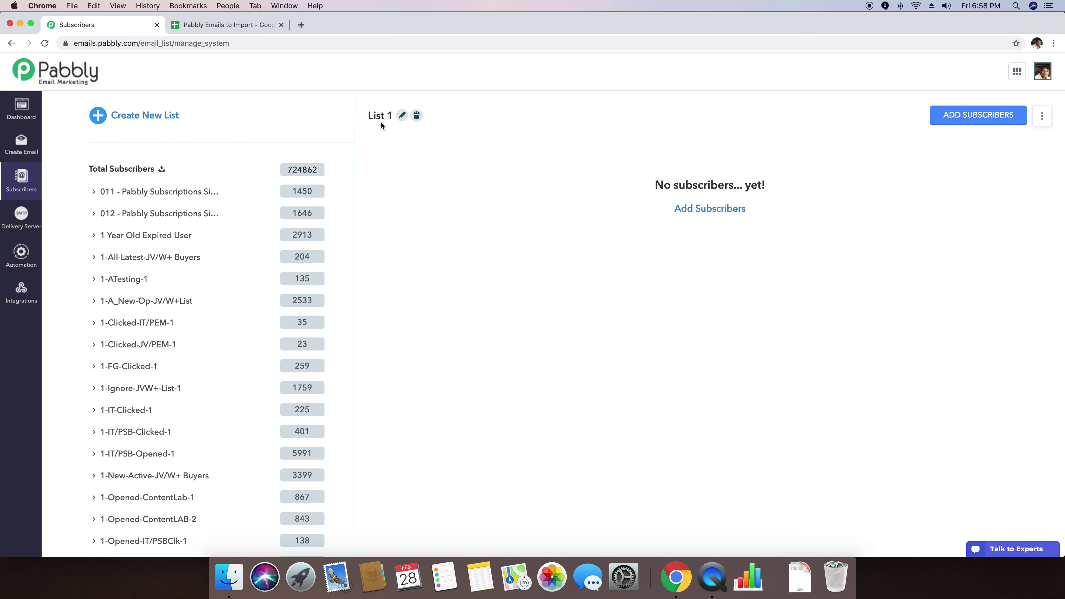
{"action": "left_click", "coordinate": [404, 121]}
Step: Rename the list to '01 - Demo Email List Import' and go to its Add Subscribers page
{"action": "left_click_drag", "start_coordinate": [409, 117], "coordinate": [369, 115]}
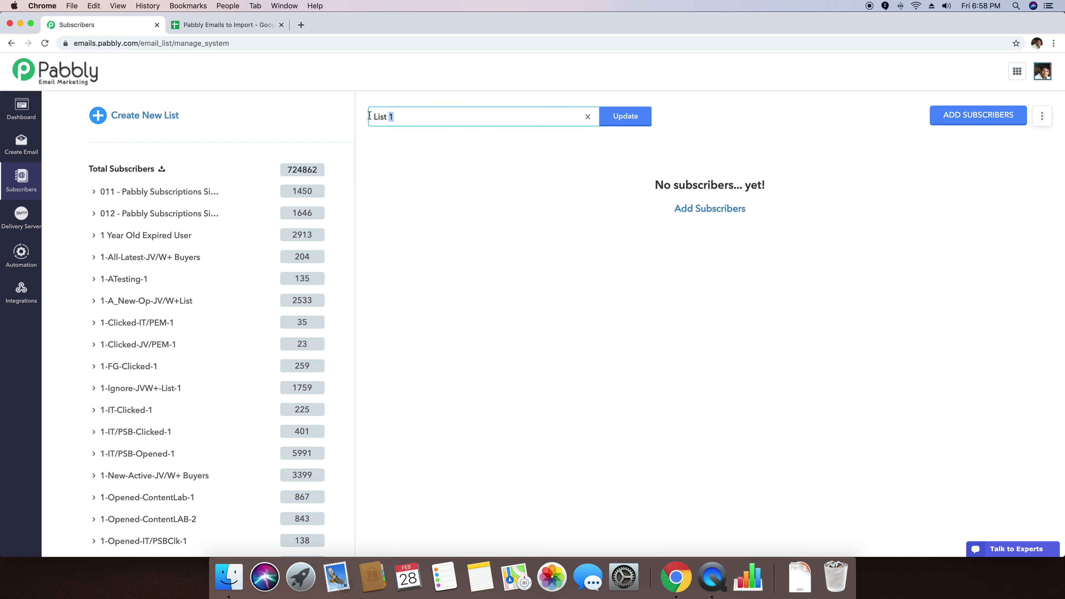
{"action": "left_click", "coordinate": [514, 228]}
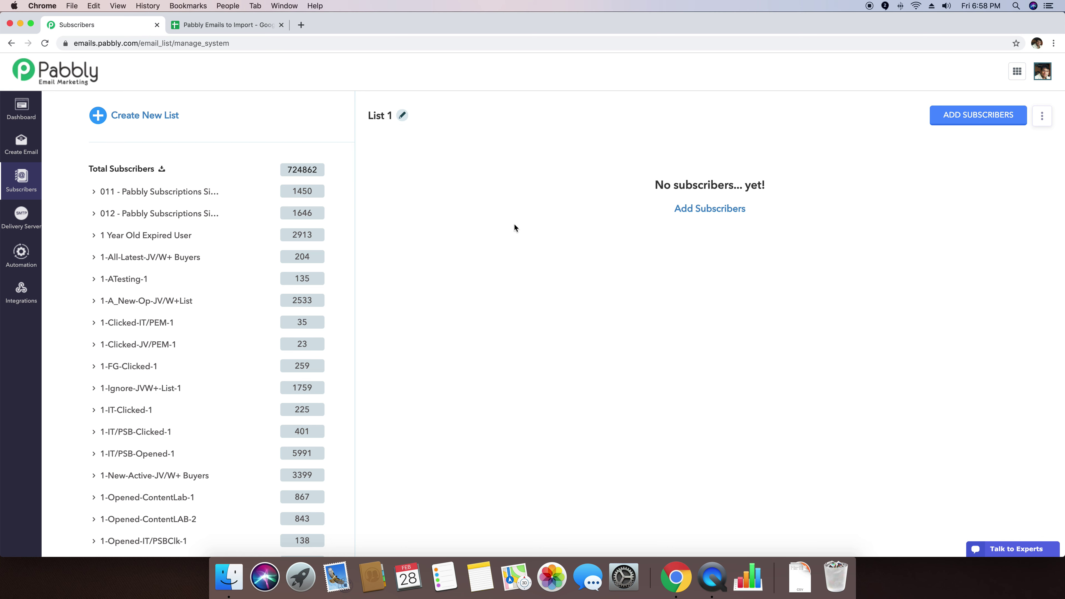
{"action": "left_click", "coordinate": [402, 116]}
{"action": "type", "text": "Demo "}
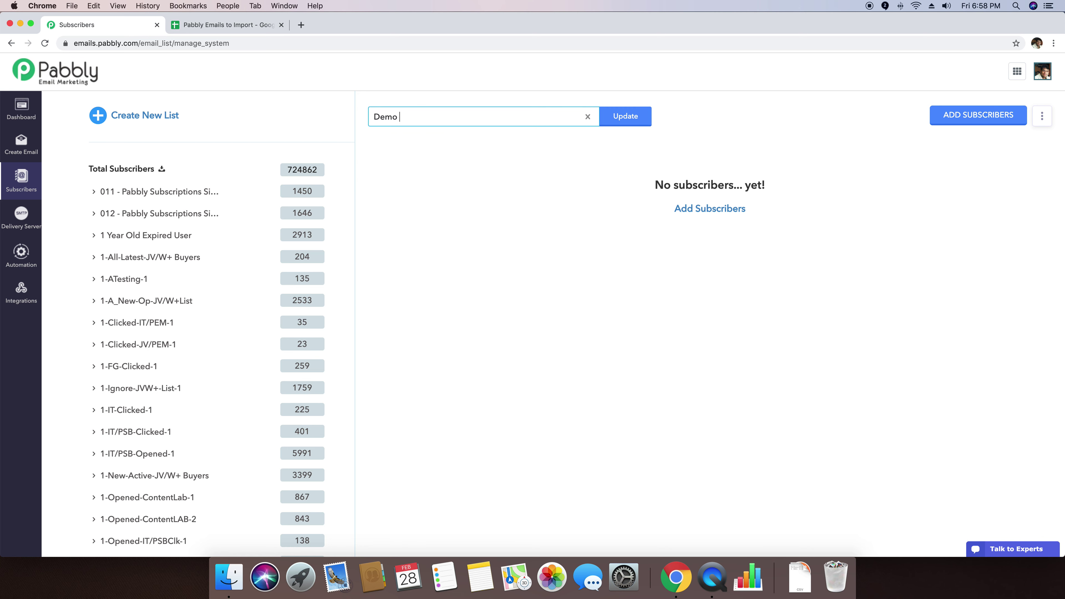
{"action": "type", "text": "Email List Import"}
{"action": "left_click", "coordinate": [374, 117]}
{"action": "type", "text": "01 -"}
{"action": "left_click", "coordinate": [625, 118]}
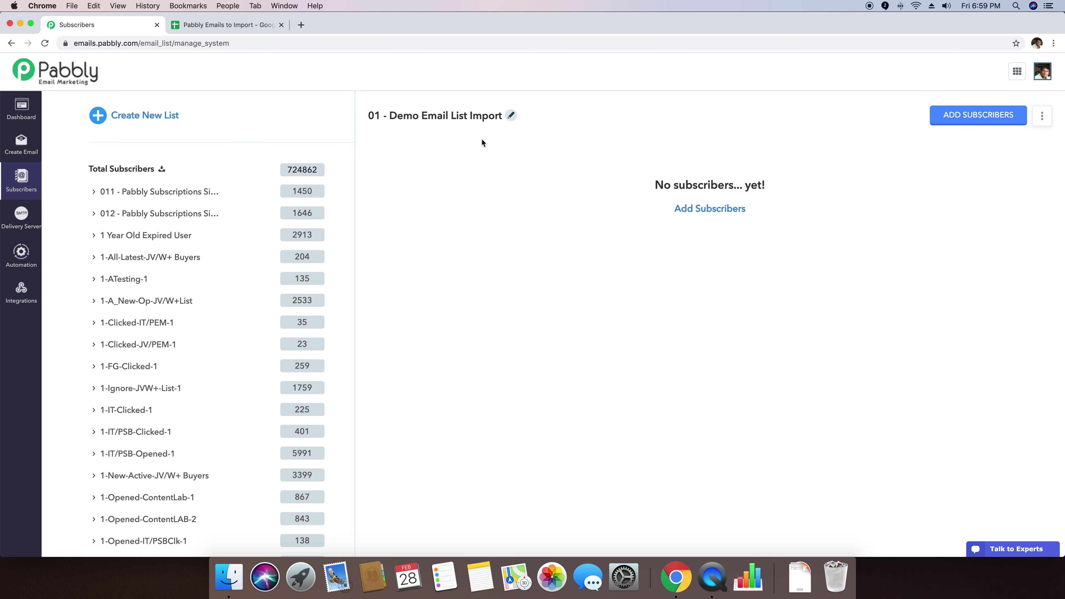
{"action": "left_click", "coordinate": [978, 115]}
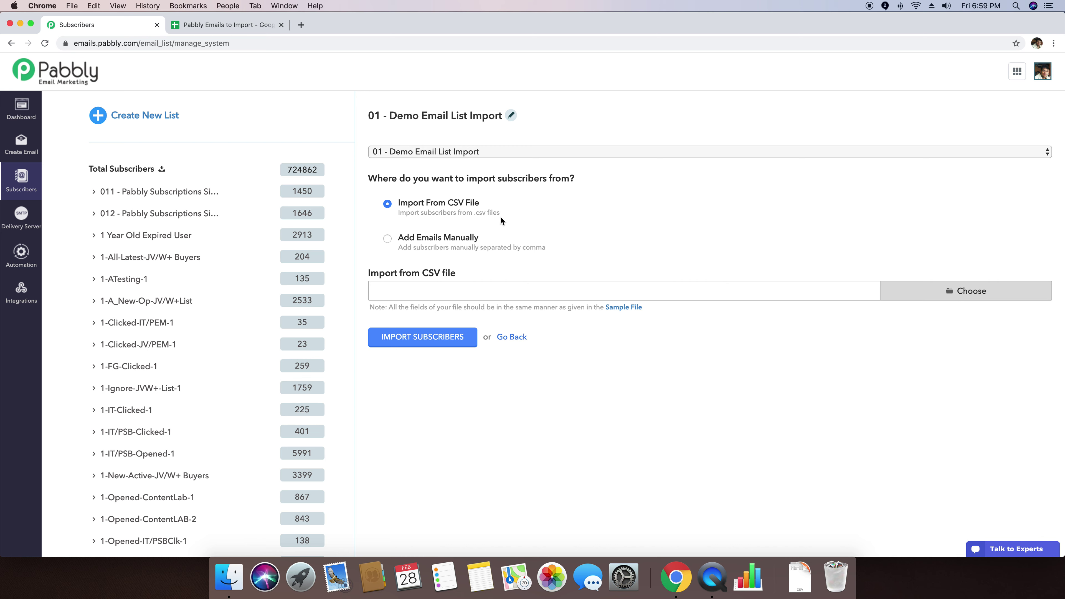
Step: Choose Import From CSV File as the subscriber source and download the sample CSV file
{"action": "left_click", "coordinate": [436, 239]}
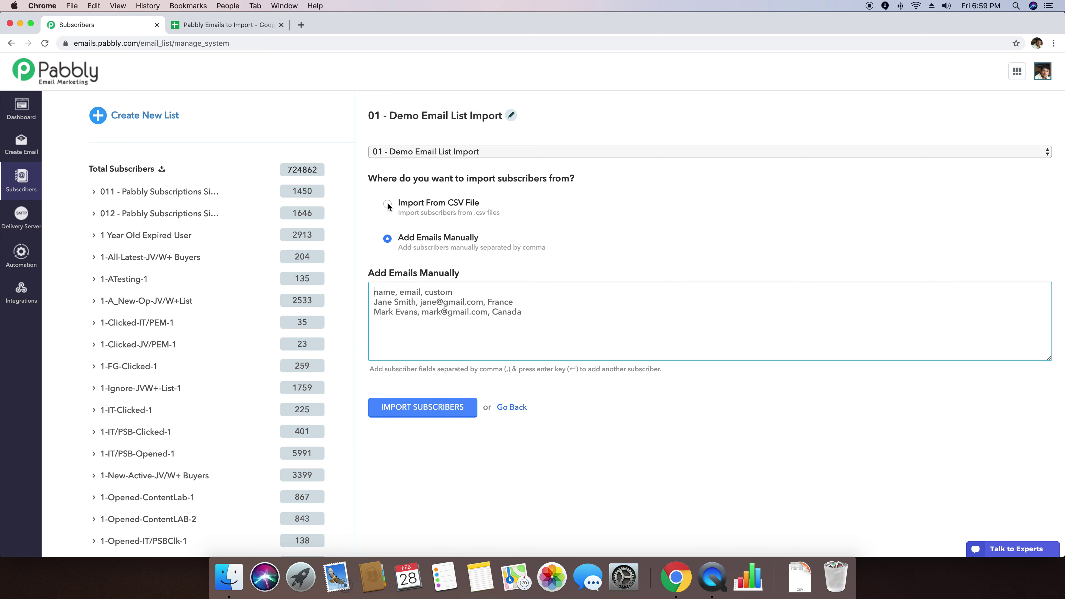
{"action": "left_click", "coordinate": [387, 204]}
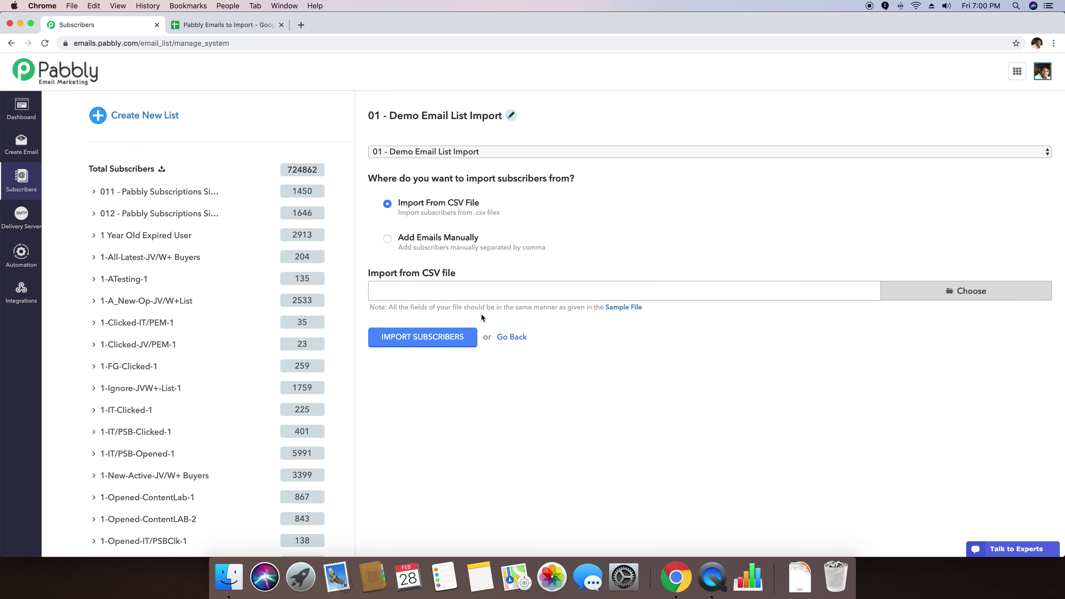
{"action": "scroll", "coordinate": [614, 311], "scroll_direction": "down", "scroll_amount": 1}
{"action": "scroll", "coordinate": [618, 308], "scroll_direction": "up", "scroll_amount": 1}
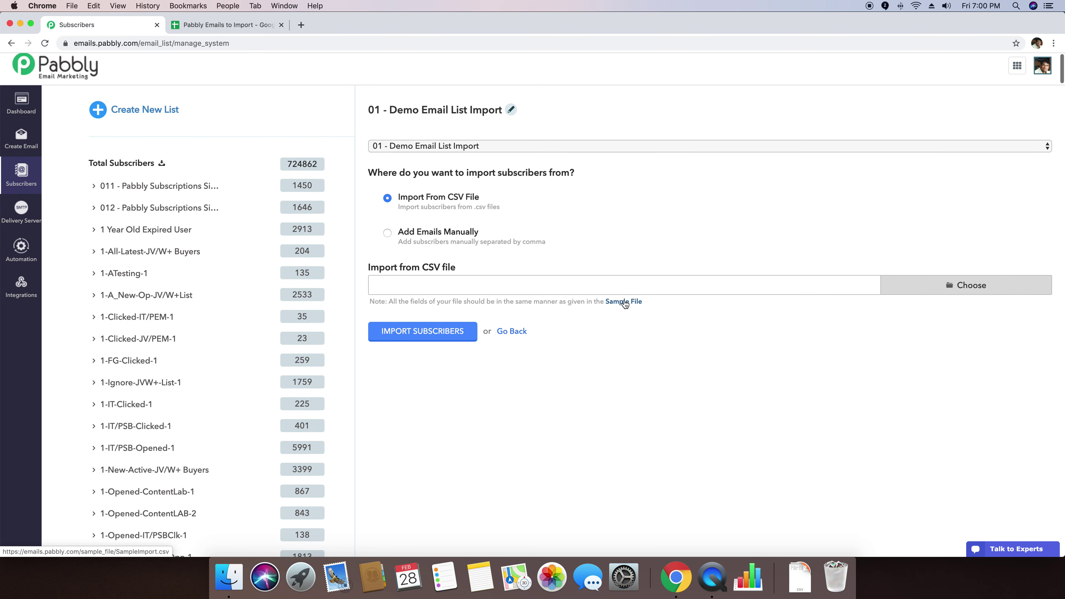
{"action": "left_click", "coordinate": [625, 302]}
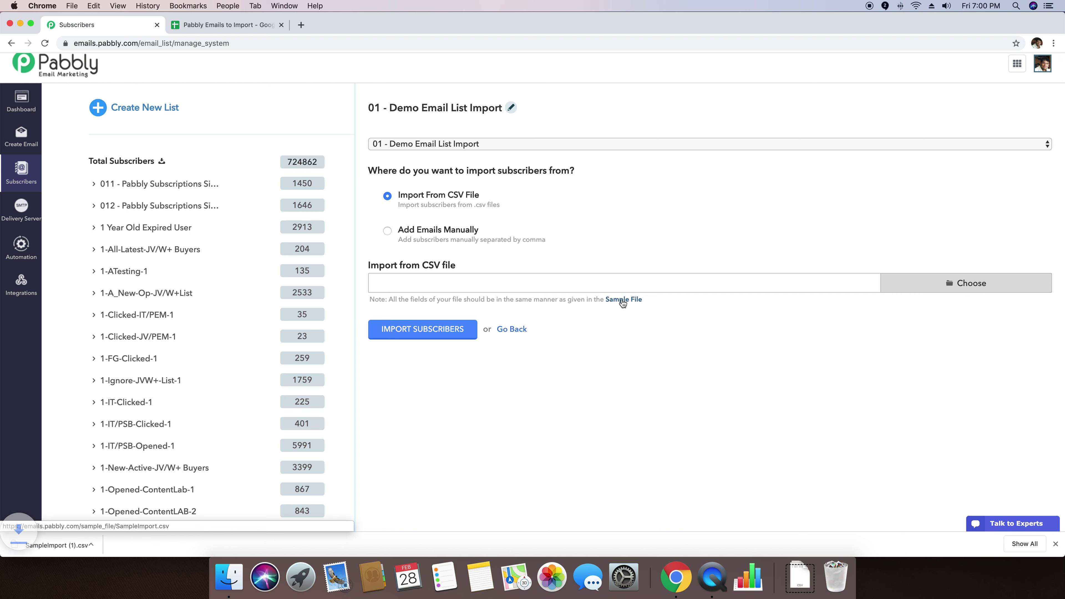
{"action": "left_click", "coordinate": [66, 545]}
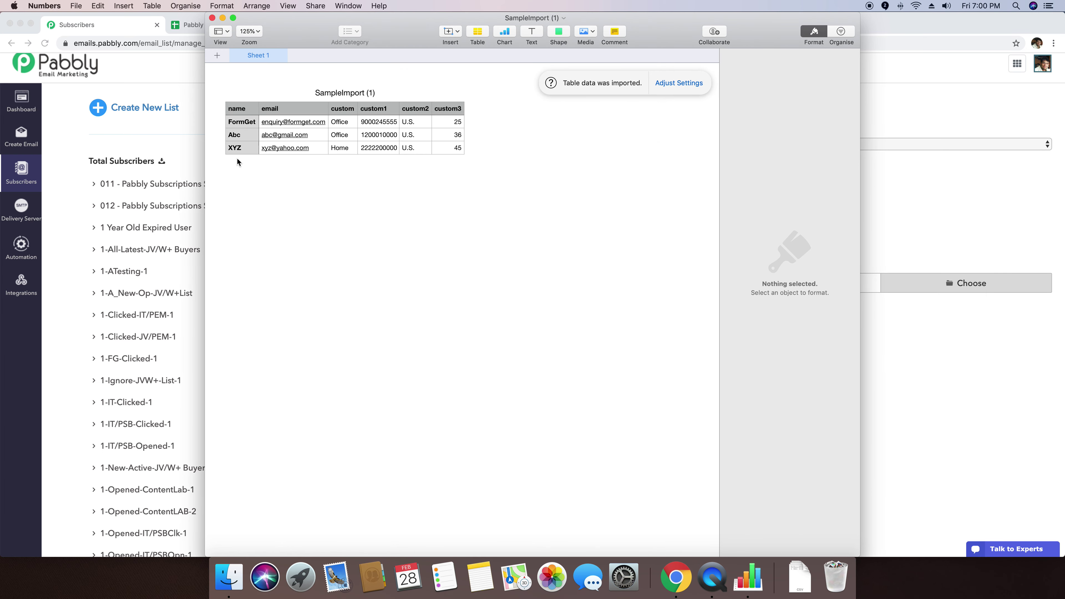
{"action": "left_click", "coordinate": [237, 113]}
{"action": "left_click", "coordinate": [282, 113]}
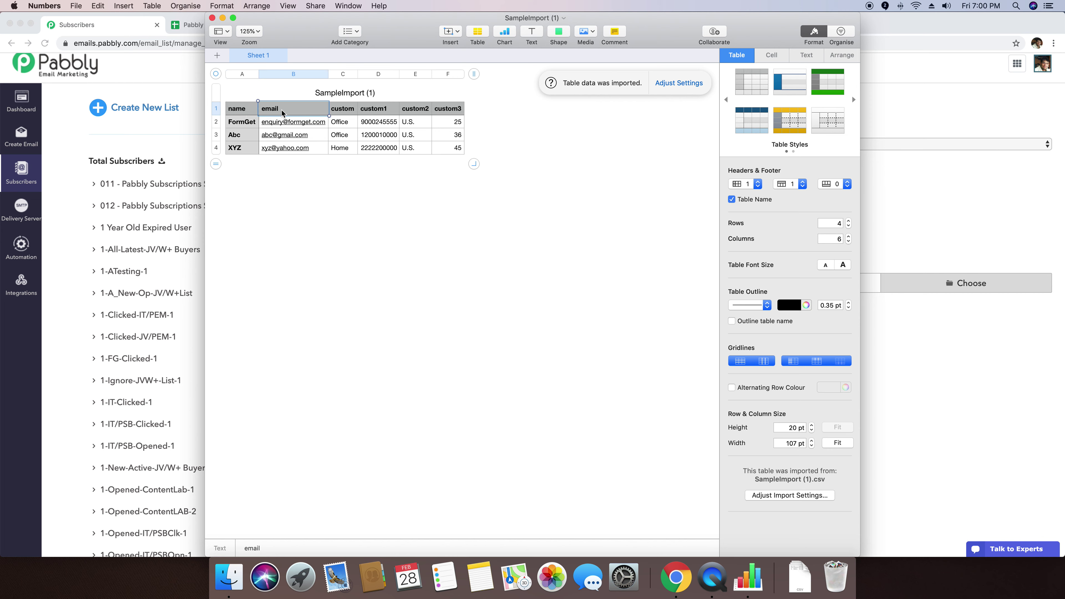
{"action": "left_click", "coordinate": [343, 111]}
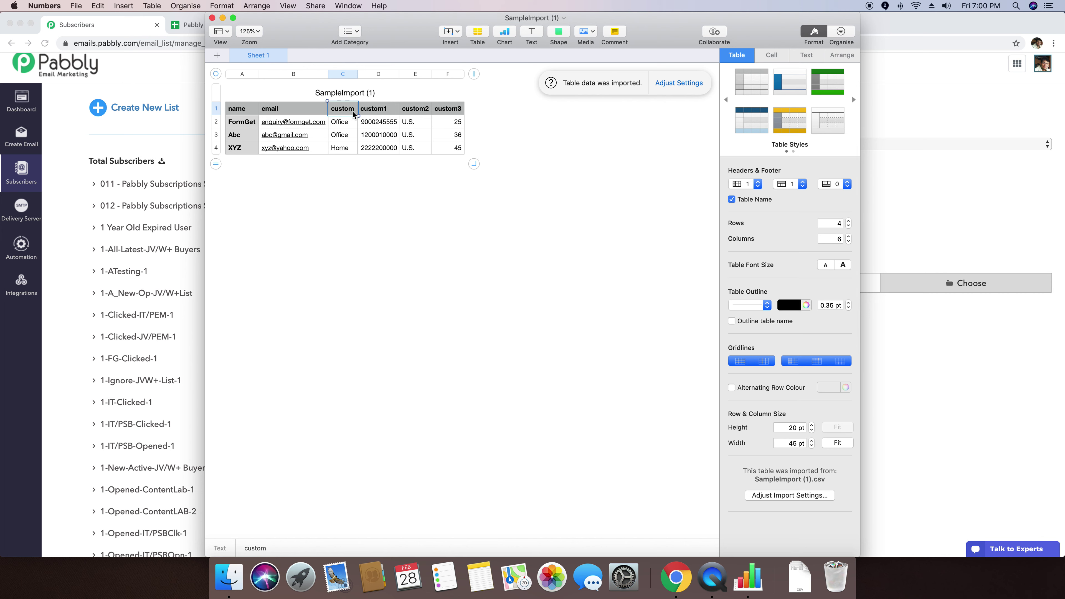
{"action": "left_click", "coordinate": [376, 114]}
{"action": "left_click", "coordinate": [416, 116]}
{"action": "left_click", "coordinate": [448, 112]}
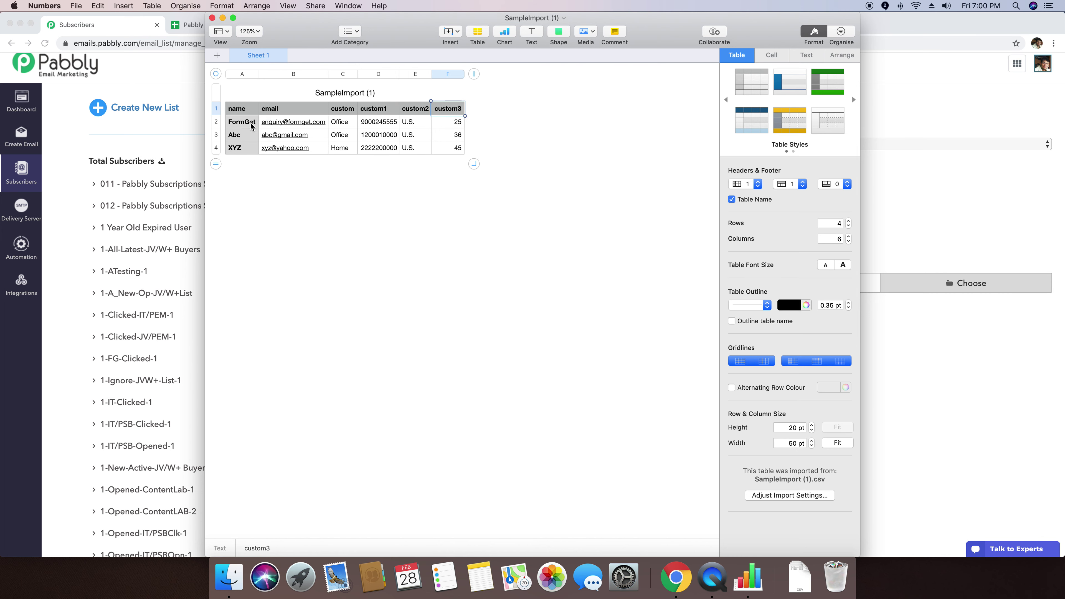
{"action": "left_click", "coordinate": [240, 126]}
{"action": "left_click_drag", "start_coordinate": [329, 125], "coordinate": [452, 126]}
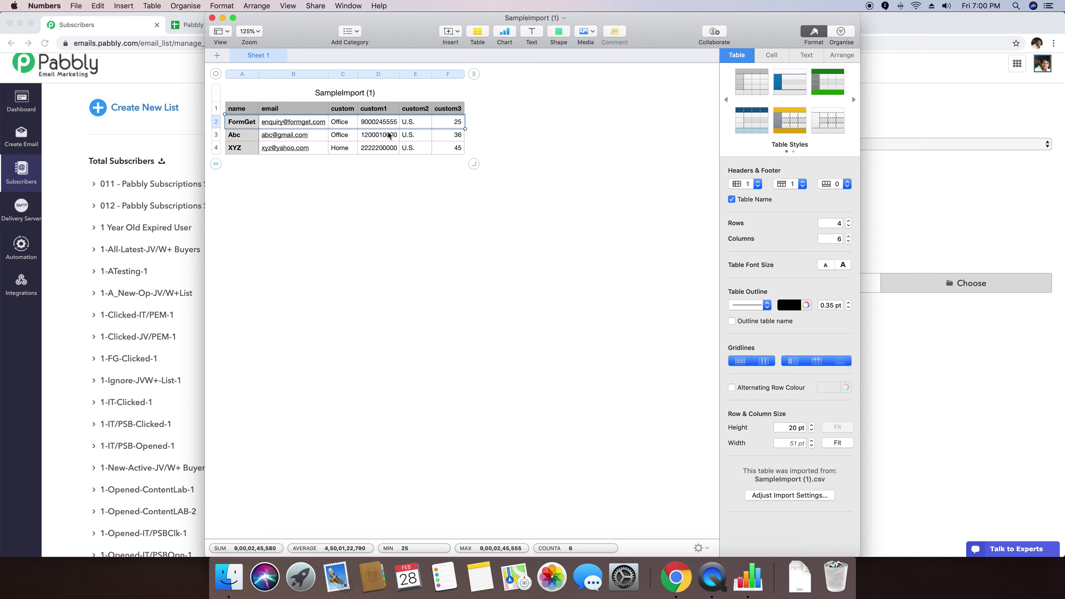
{"action": "left_click", "coordinate": [242, 125]}
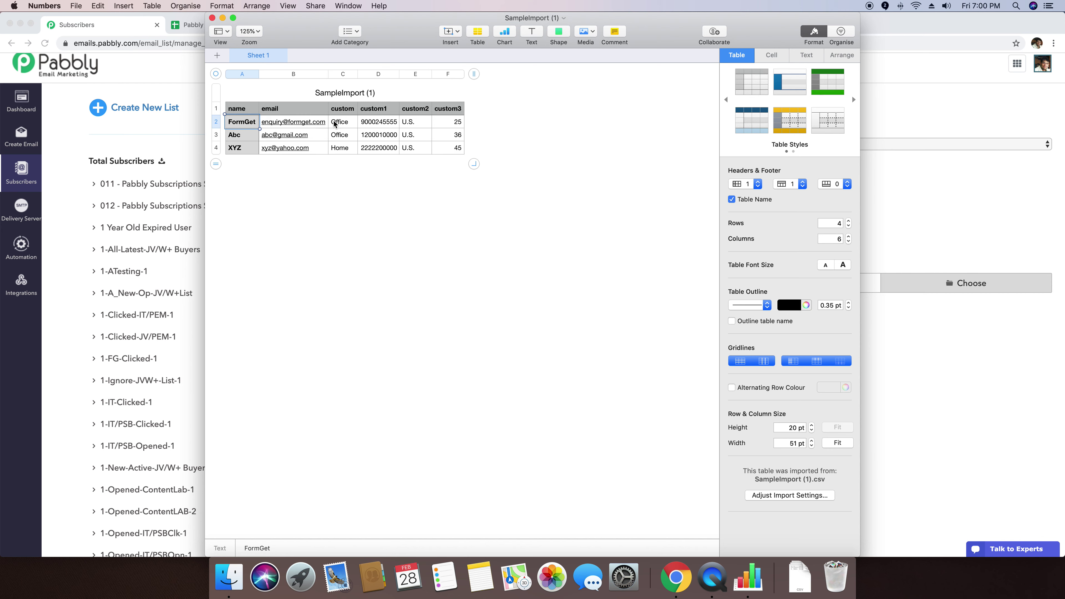
{"action": "left_click", "coordinate": [349, 123]}
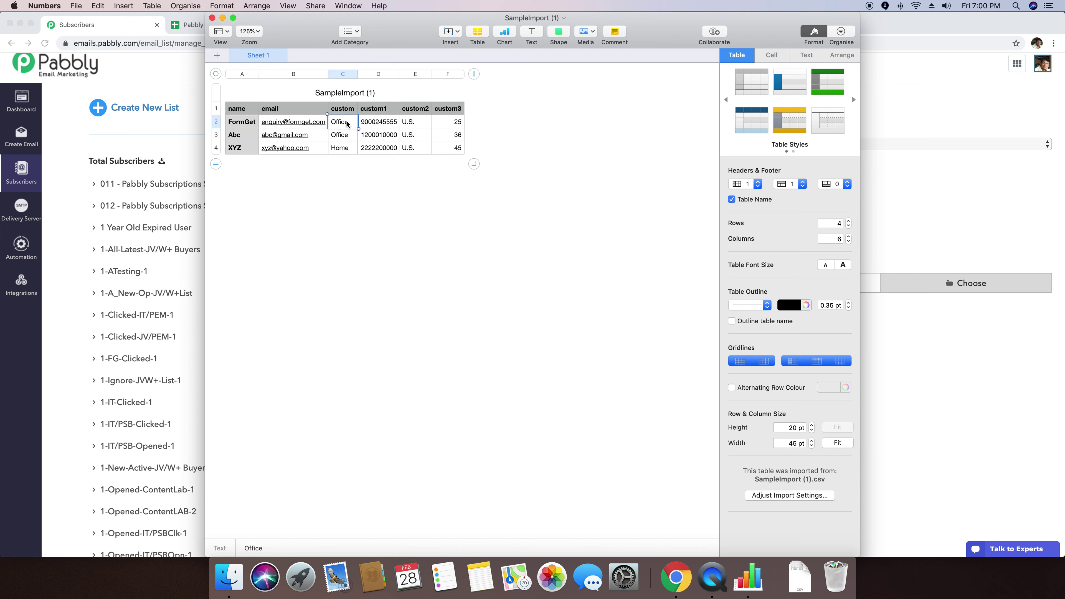
{"action": "left_click", "coordinate": [380, 124]}
{"action": "left_click", "coordinate": [424, 126]}
{"action": "left_click", "coordinate": [456, 124]}
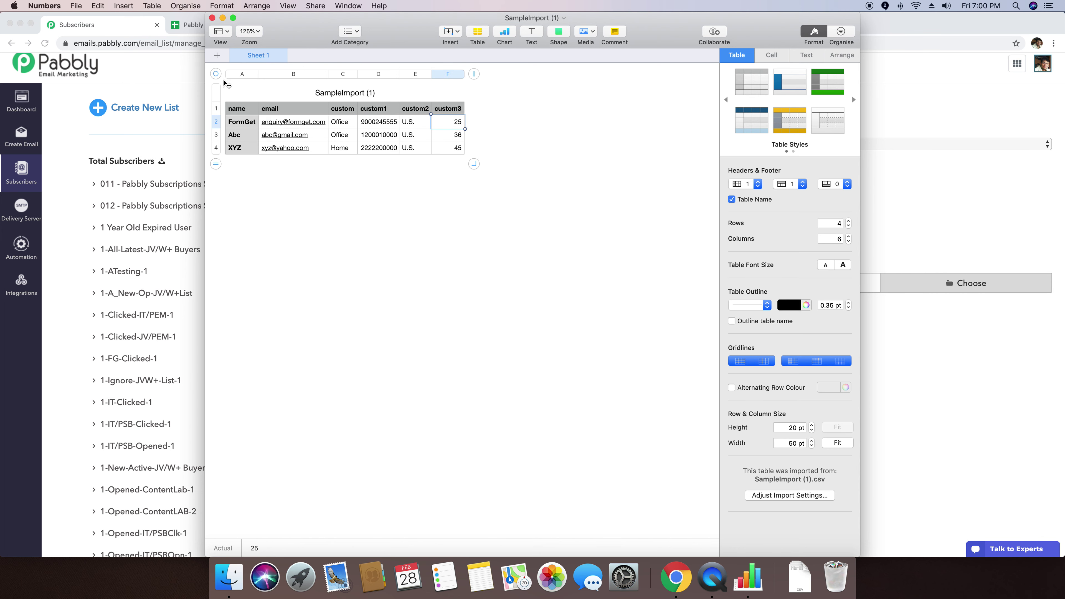
{"action": "left_click", "coordinate": [212, 18]}
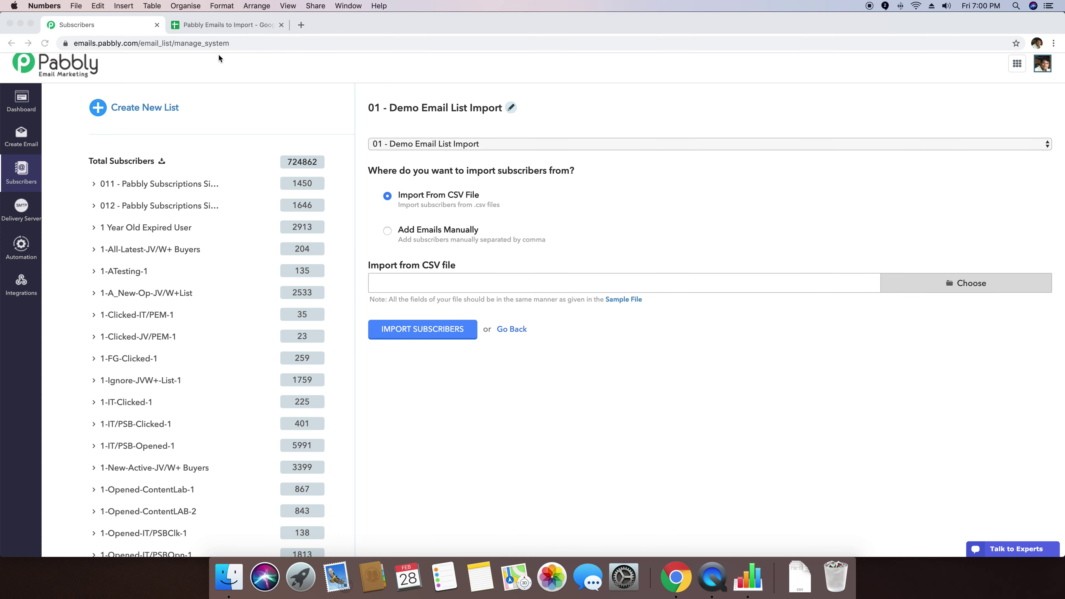
{"action": "left_click", "coordinate": [202, 27]}
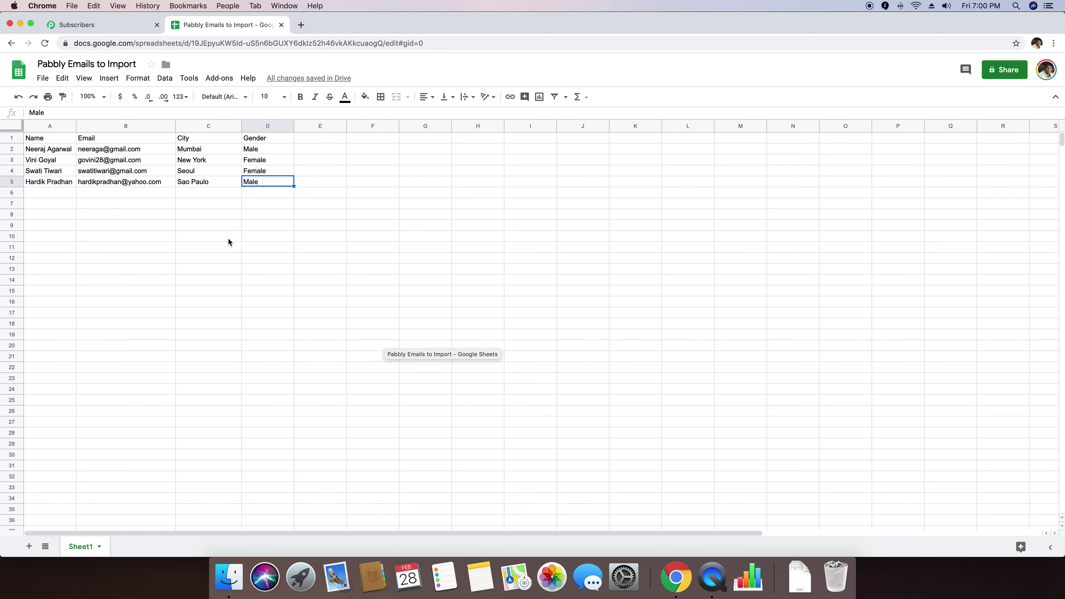
Step: Review the Name, Email, City and Gender headers and the first contact's row (Mumbai)
{"action": "left_click", "coordinate": [303, 227]}
{"action": "left_click", "coordinate": [265, 215]}
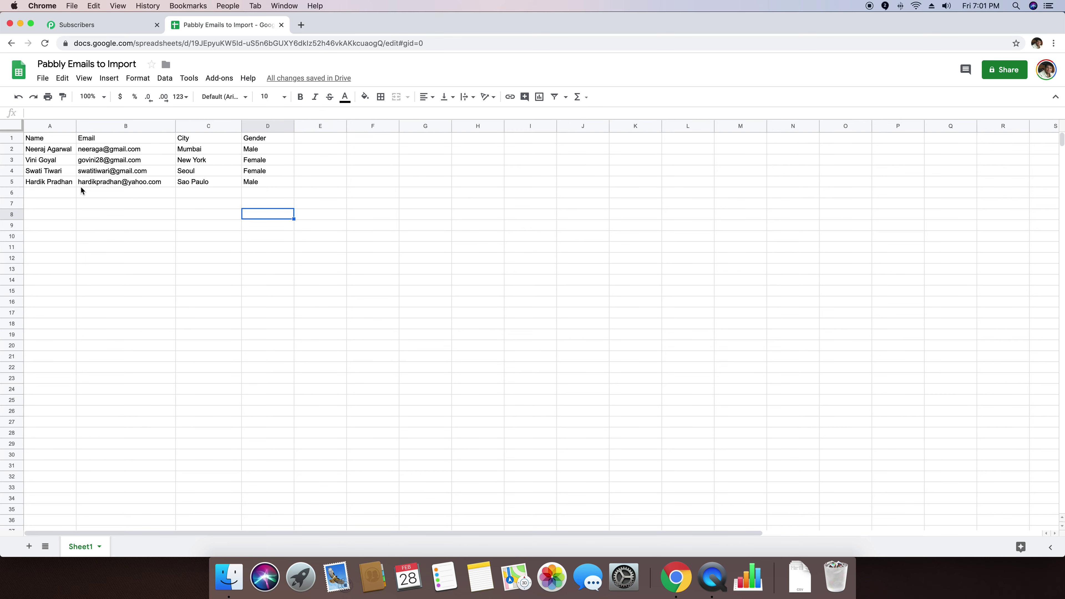
{"action": "left_click", "coordinate": [48, 141]}
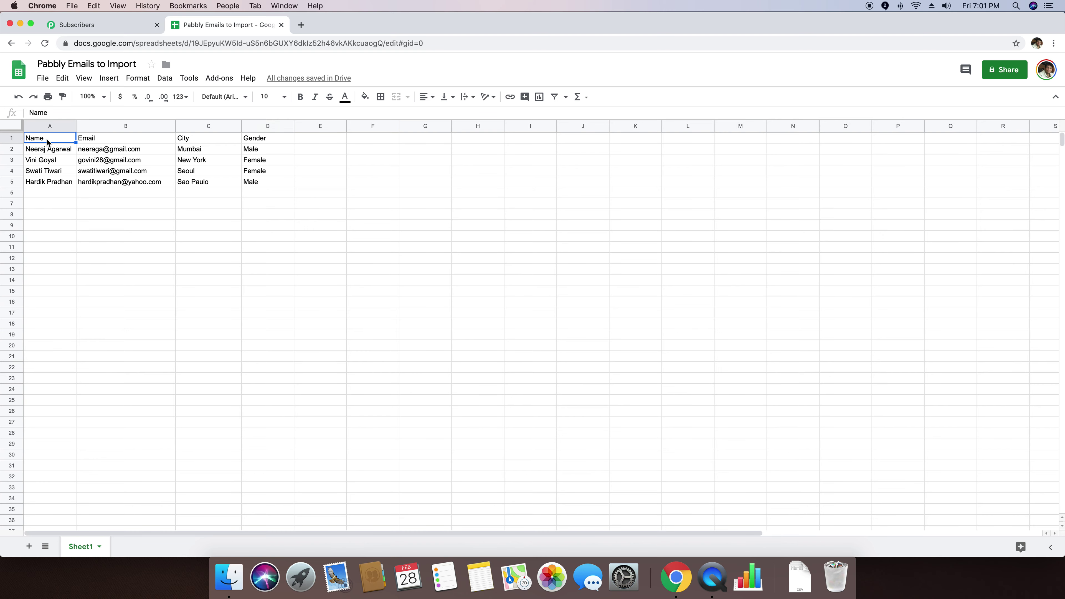
{"action": "left_click", "coordinate": [110, 142]}
{"action": "left_click", "coordinate": [192, 142]}
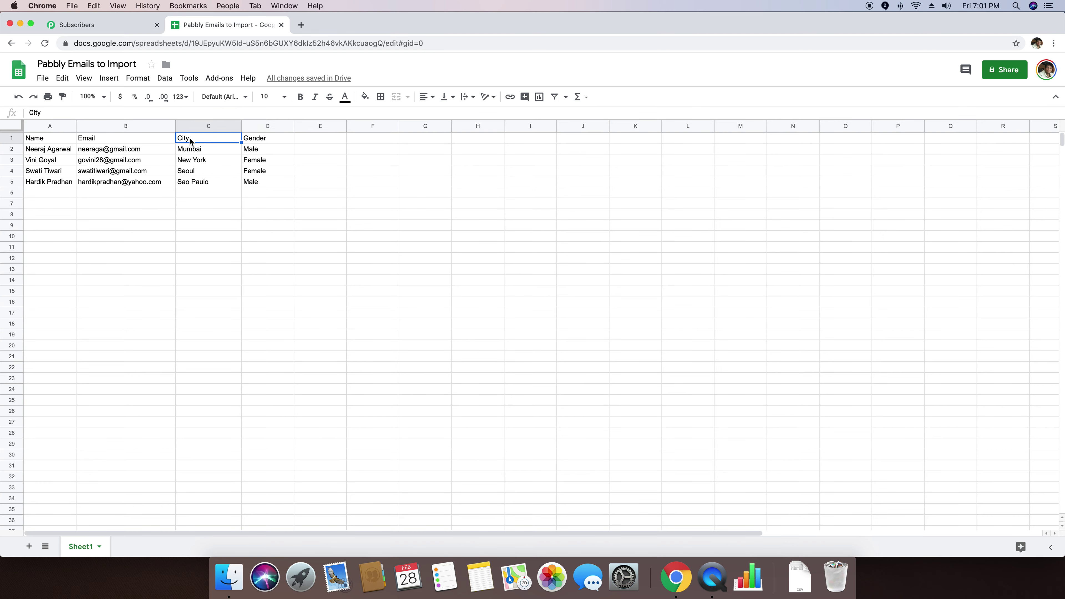
{"action": "left_click", "coordinate": [251, 140]}
{"action": "left_click", "coordinate": [36, 152]}
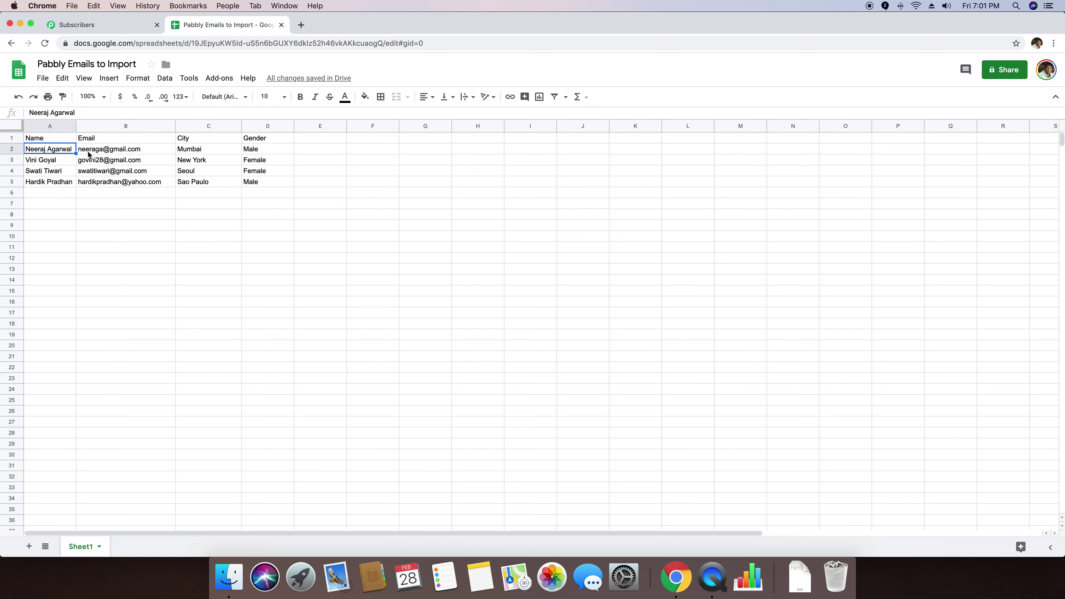
{"action": "left_click", "coordinate": [99, 154]}
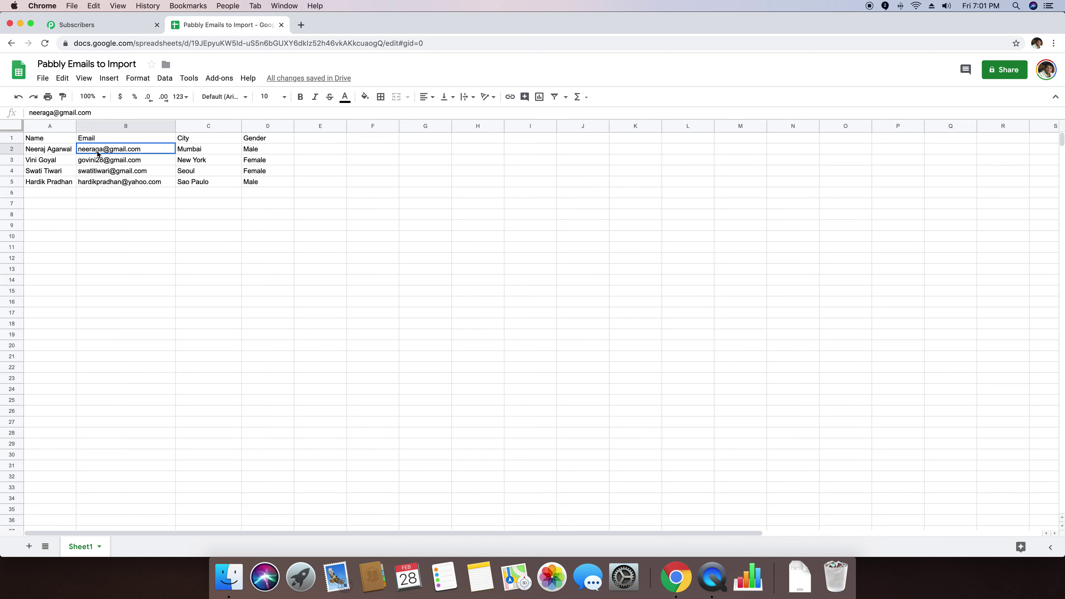
{"action": "left_click", "coordinate": [195, 153]}
{"action": "left_click", "coordinate": [270, 150]}
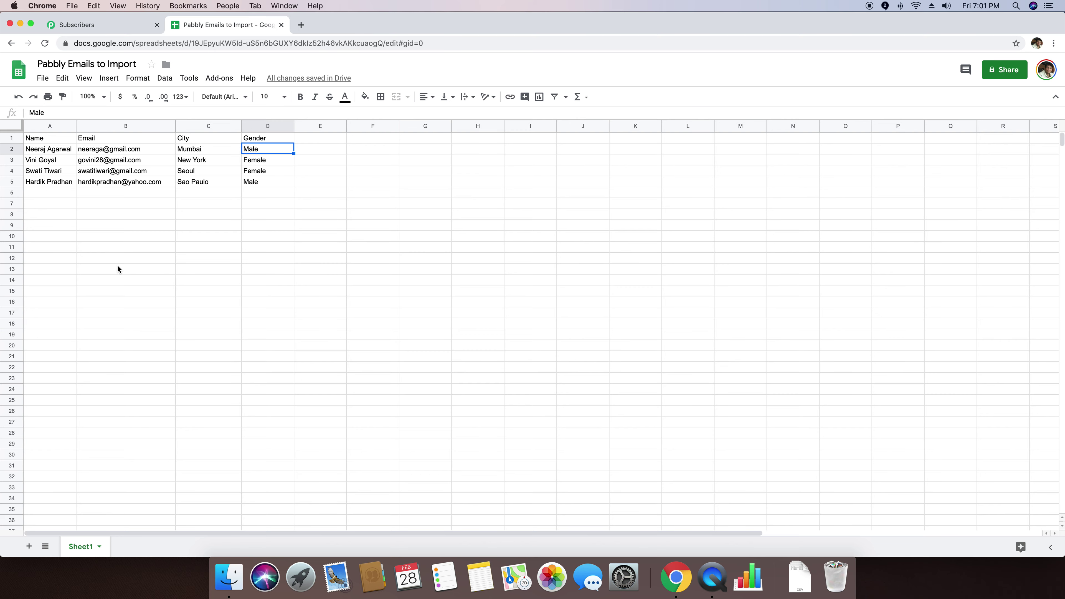
Step: Delete Seoul from cell C4, leaving the third contact without a city
{"action": "left_click", "coordinate": [203, 172]}
{"action": "key", "text": "Delete"}
{"action": "left_click", "coordinate": [227, 268]}
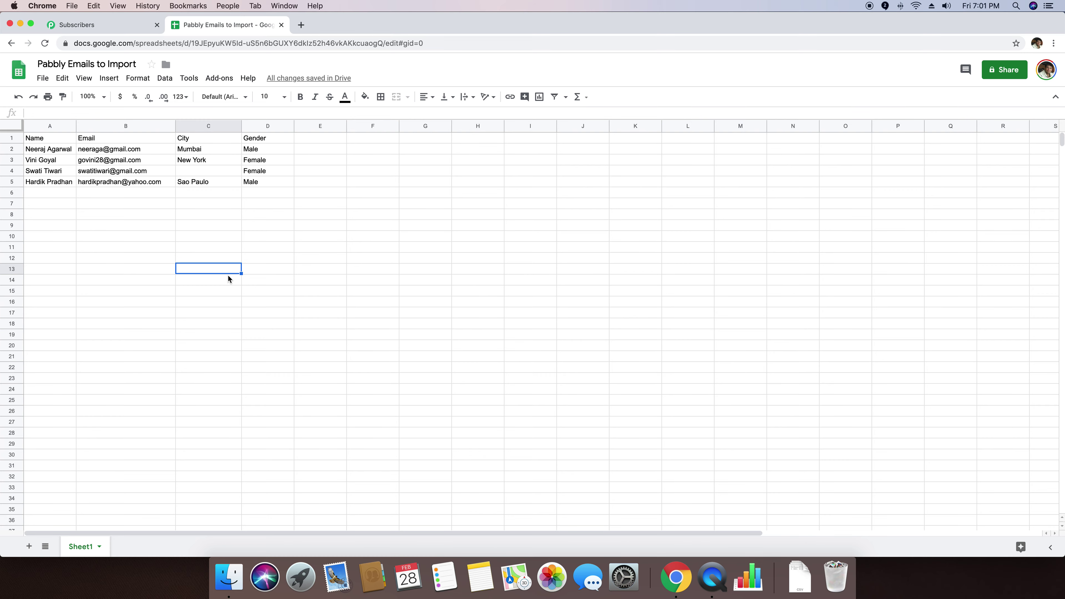
{"action": "left_click", "coordinate": [69, 225]}
{"action": "left_click", "coordinate": [51, 140]}
{"action": "left_click_drag", "start_coordinate": [51, 141], "coordinate": [260, 400]}
{"action": "left_click", "coordinate": [261, 280]}
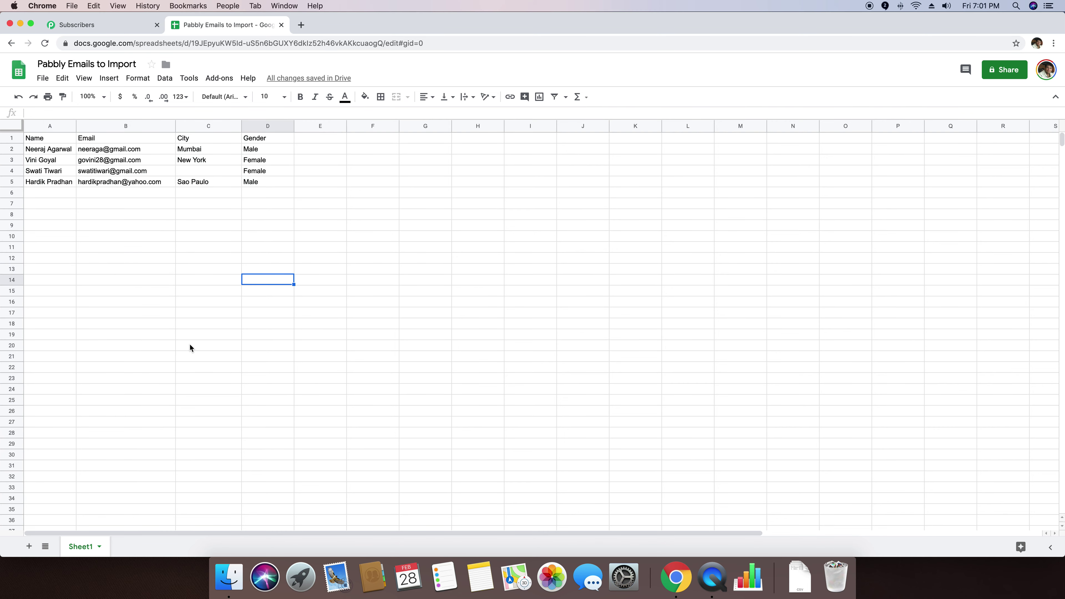
Step: Download the sheet as Comma-separated values (.csv, current sheet)
{"action": "left_click", "coordinate": [43, 80]}
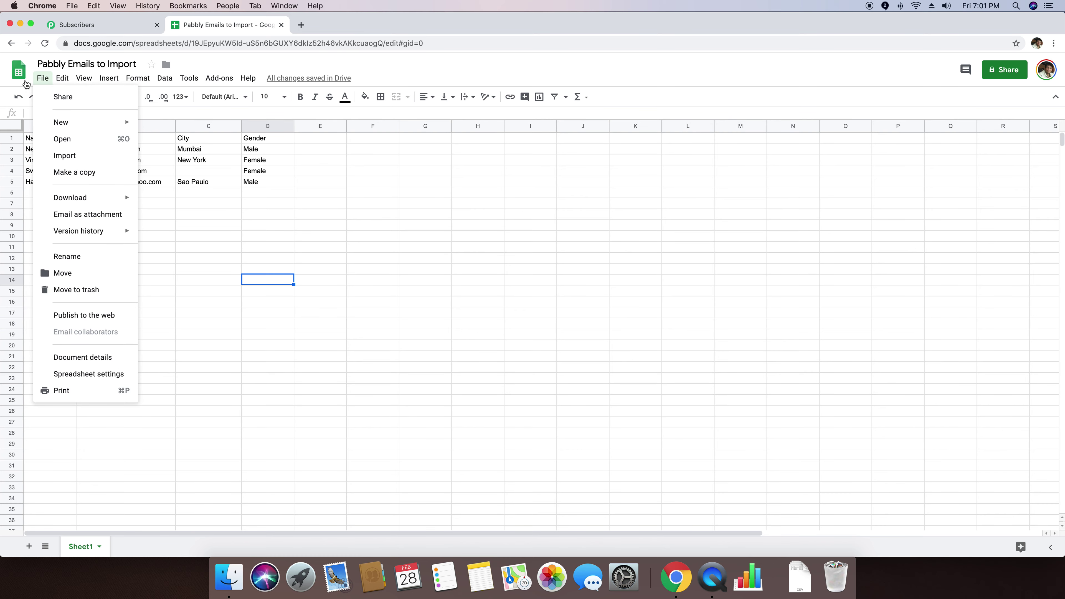
{"action": "mouse_move", "coordinate": [70, 198]}
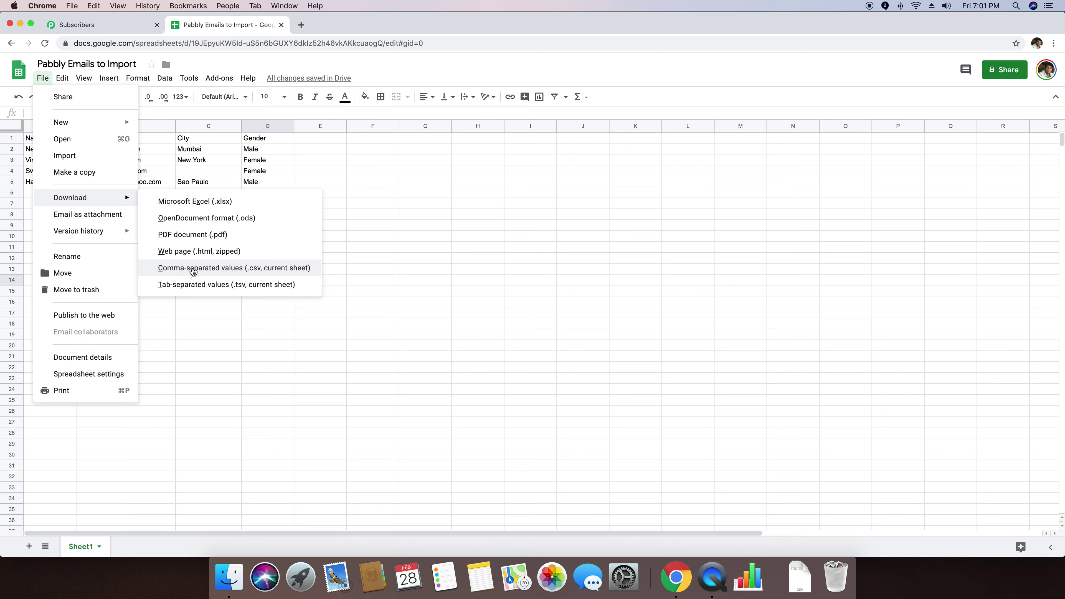
{"action": "left_click", "coordinate": [192, 270]}
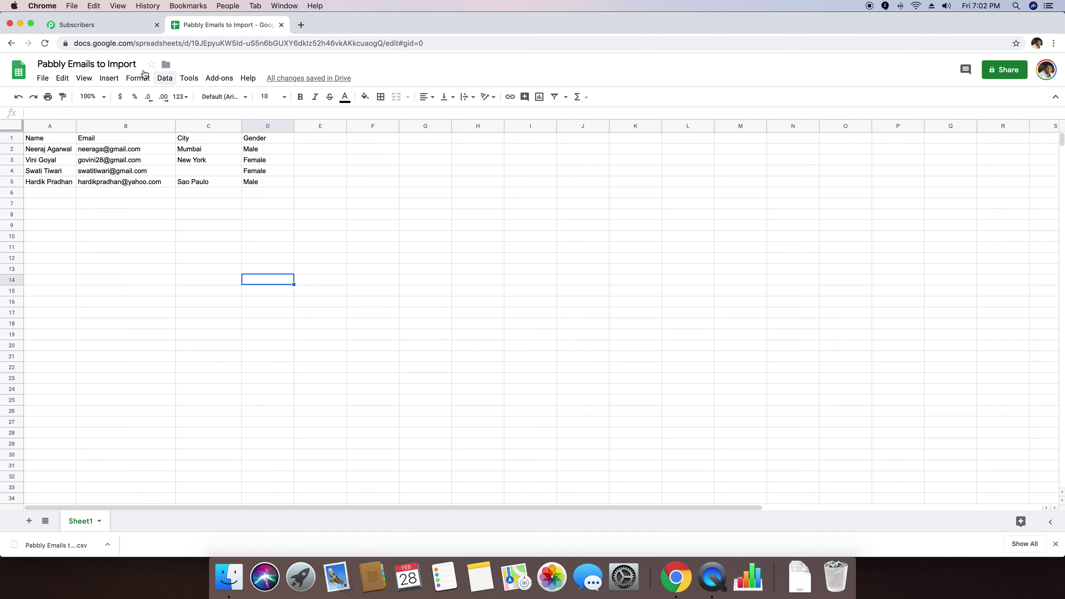
{"action": "left_click", "coordinate": [78, 26]}
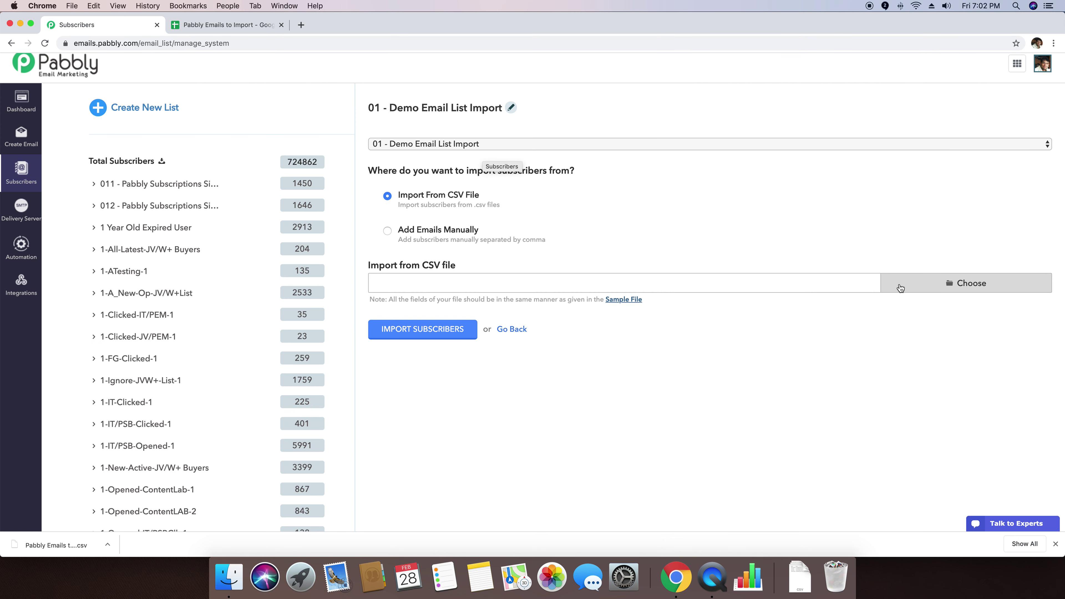
Step: Try attaching the downloaded CSV through the file browser and by dragging it onto the import field
{"action": "left_click", "coordinate": [916, 292]}
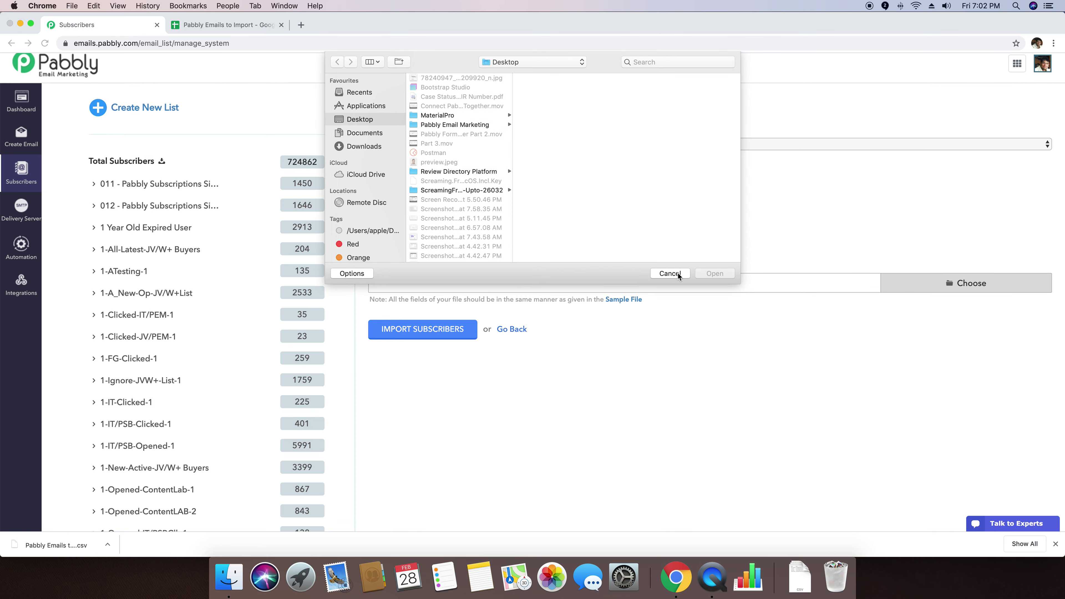
{"action": "left_click", "coordinate": [669, 273]}
{"action": "left_click_drag", "start_coordinate": [50, 545], "coordinate": [452, 288]}
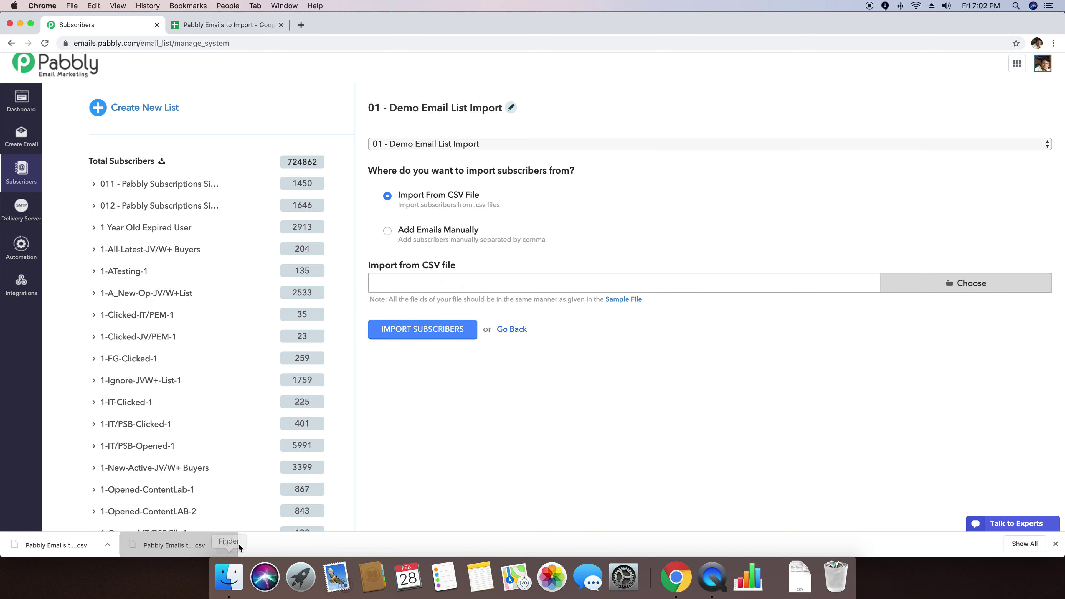
{"action": "left_click", "coordinate": [227, 545]}
{"action": "left_click", "coordinate": [623, 450]}
Step: Browse recent files and inspect SampleImport.csv as a candidate file
{"action": "left_click", "coordinate": [972, 285]}
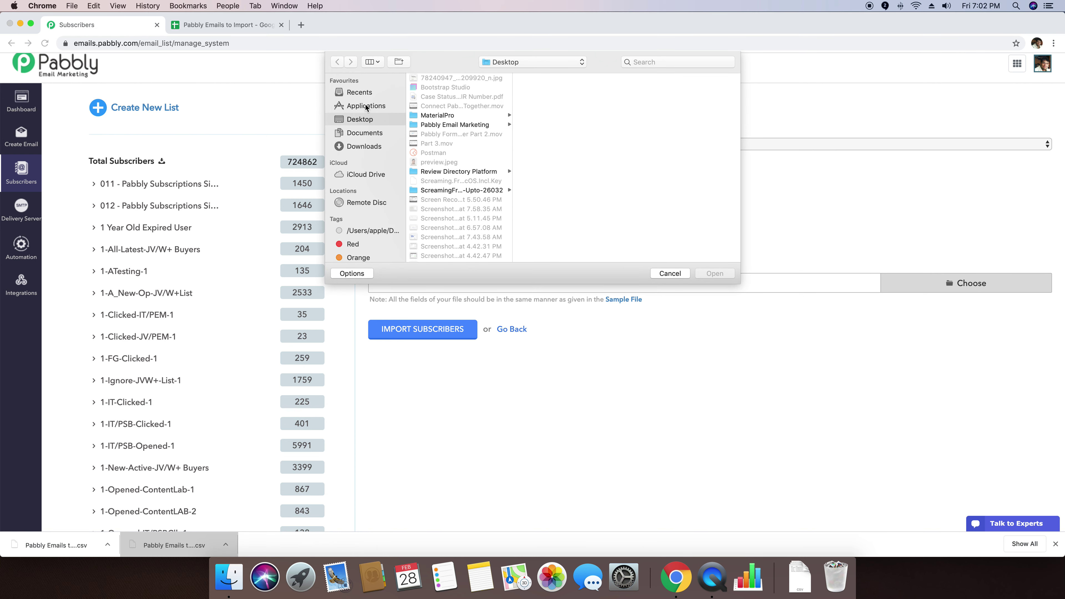
{"action": "scroll", "coordinate": [366, 109], "scroll_direction": "down", "scroll_amount": 5}
{"action": "scroll", "coordinate": [366, 101], "scroll_direction": "up", "scroll_amount": 5}
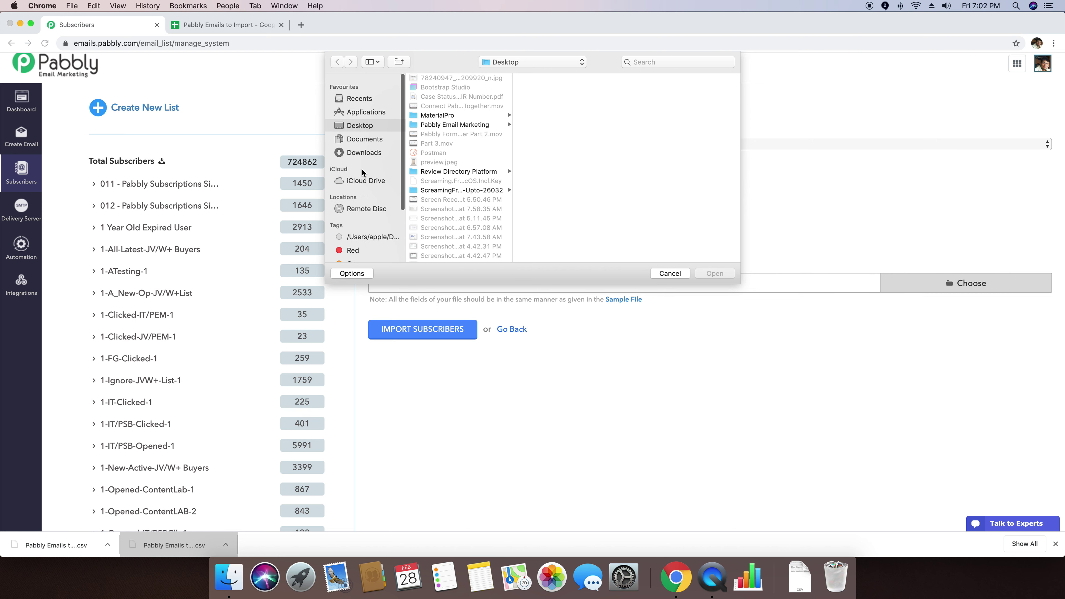
{"action": "left_click", "coordinate": [361, 92]}
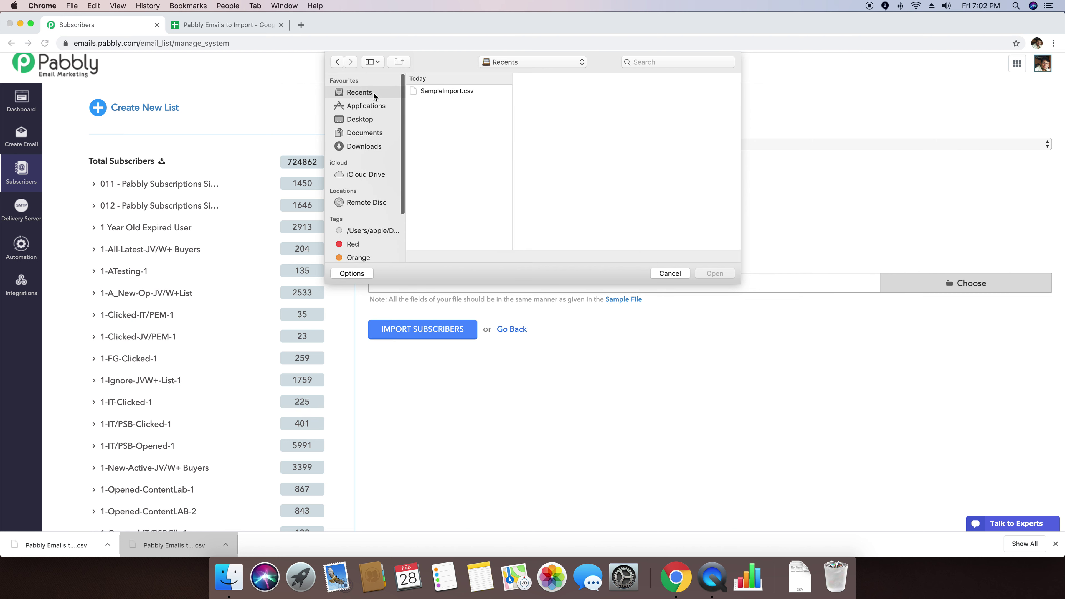
{"action": "left_click", "coordinate": [447, 91]}
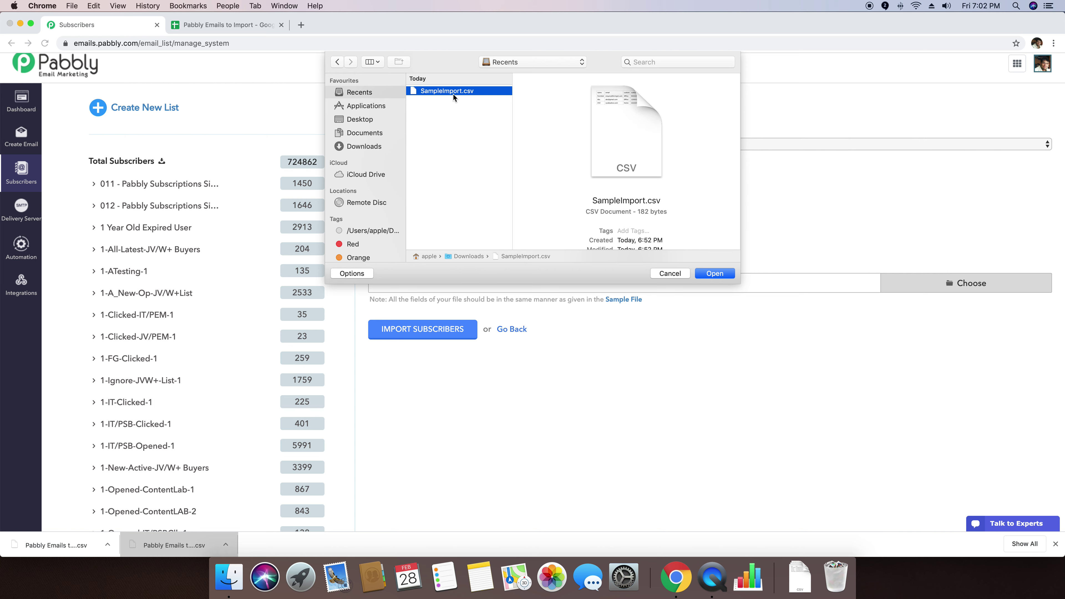
Step: Pick 'Pabbly Emails to Import - Sheet1.csv' from Downloads and upload it for import
{"action": "left_click", "coordinate": [370, 123]}
{"action": "left_click", "coordinate": [370, 131]}
{"action": "left_click", "coordinate": [371, 126]}
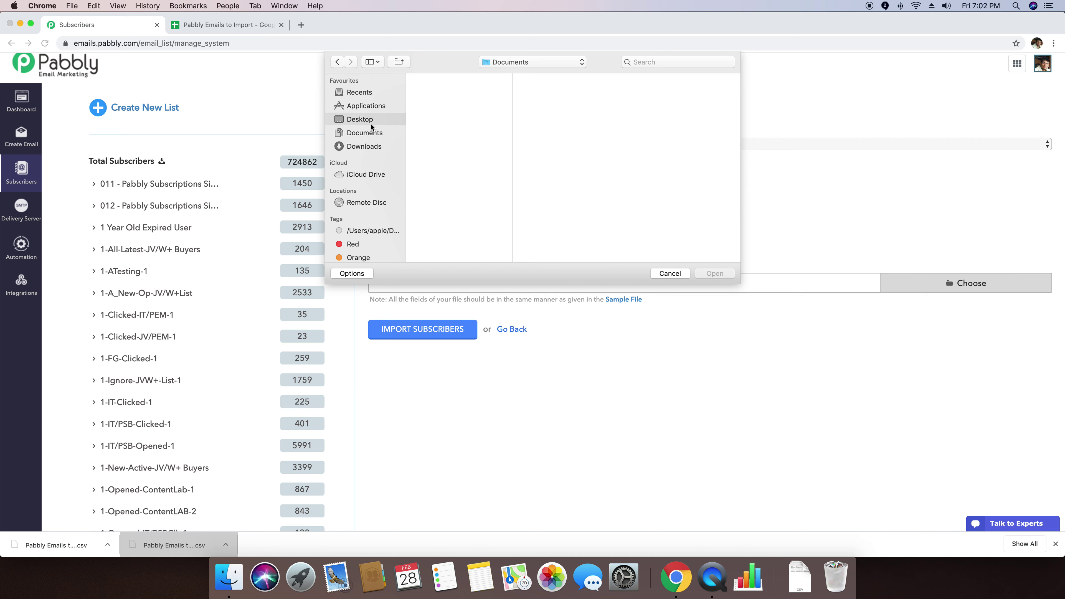
{"action": "left_click", "coordinate": [371, 134]}
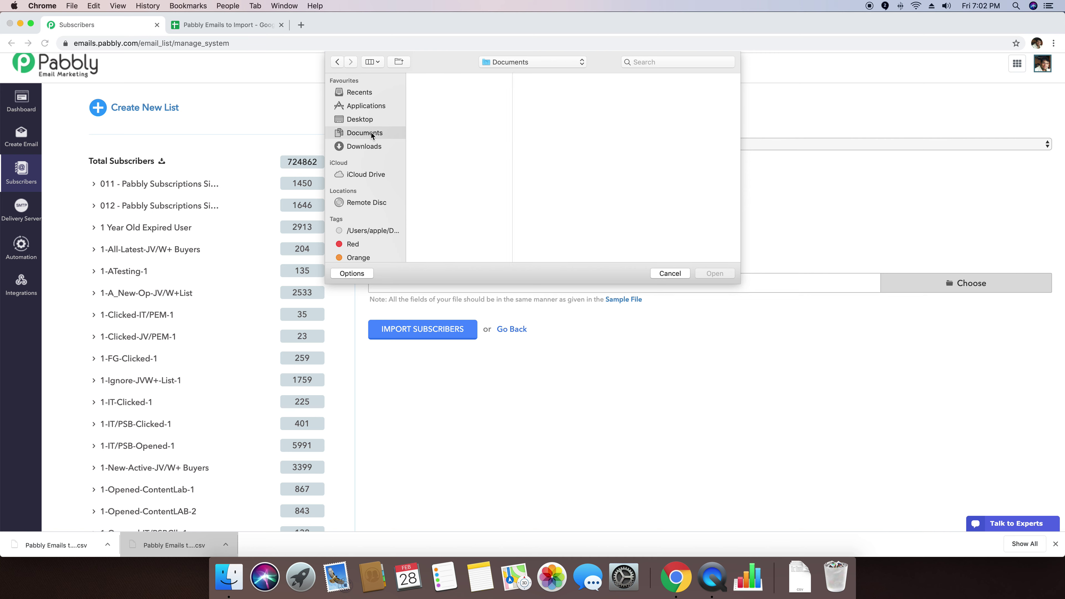
{"action": "left_click", "coordinate": [371, 147]}
{"action": "scroll", "coordinate": [442, 169], "scroll_direction": "down", "scroll_amount": 10}
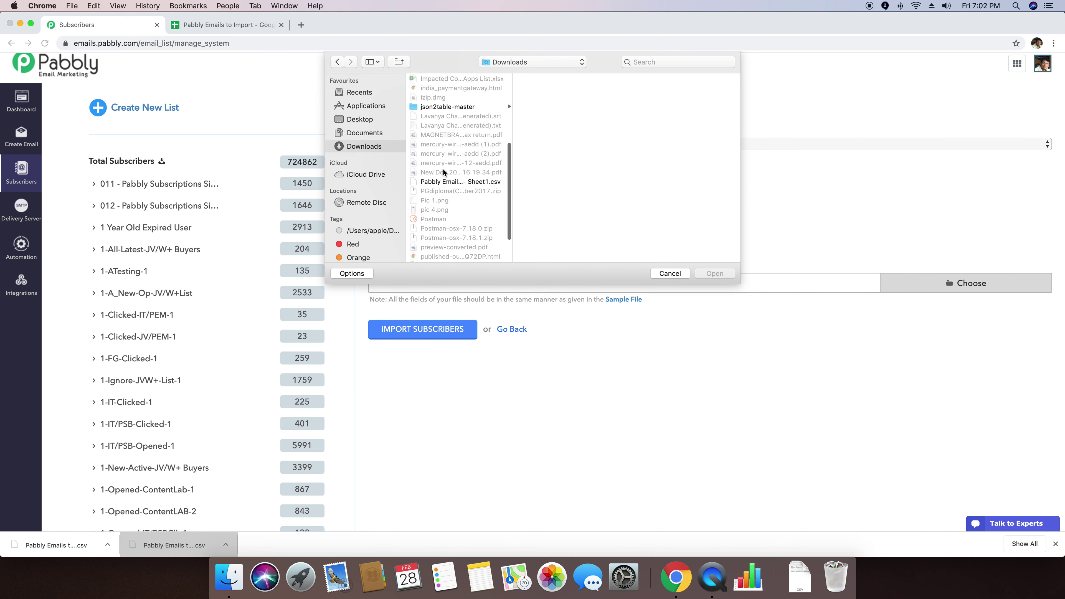
{"action": "left_click", "coordinate": [436, 136]}
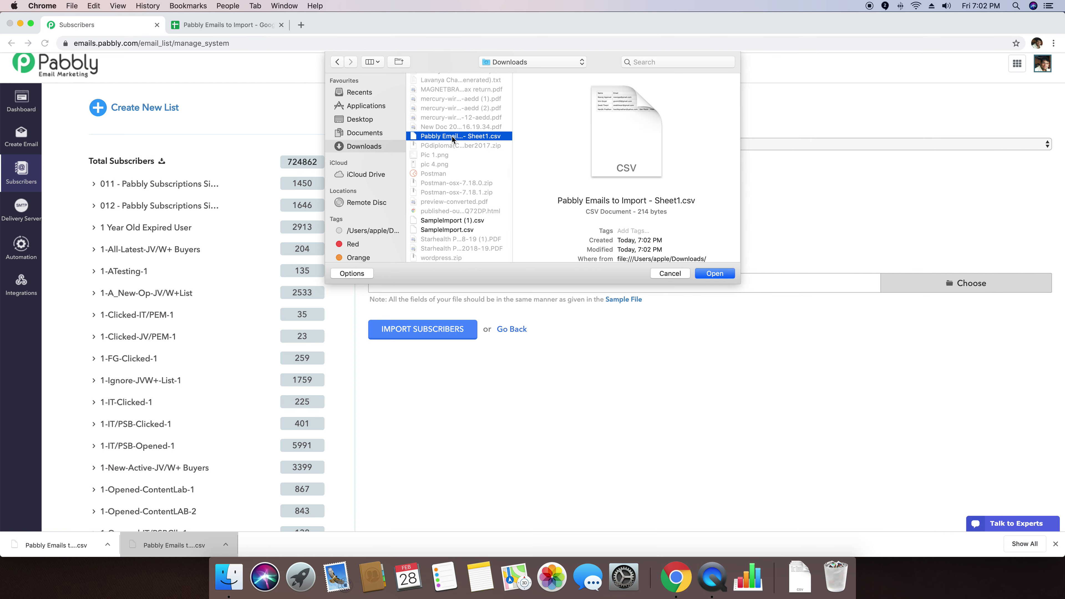
{"action": "left_click", "coordinate": [714, 274]}
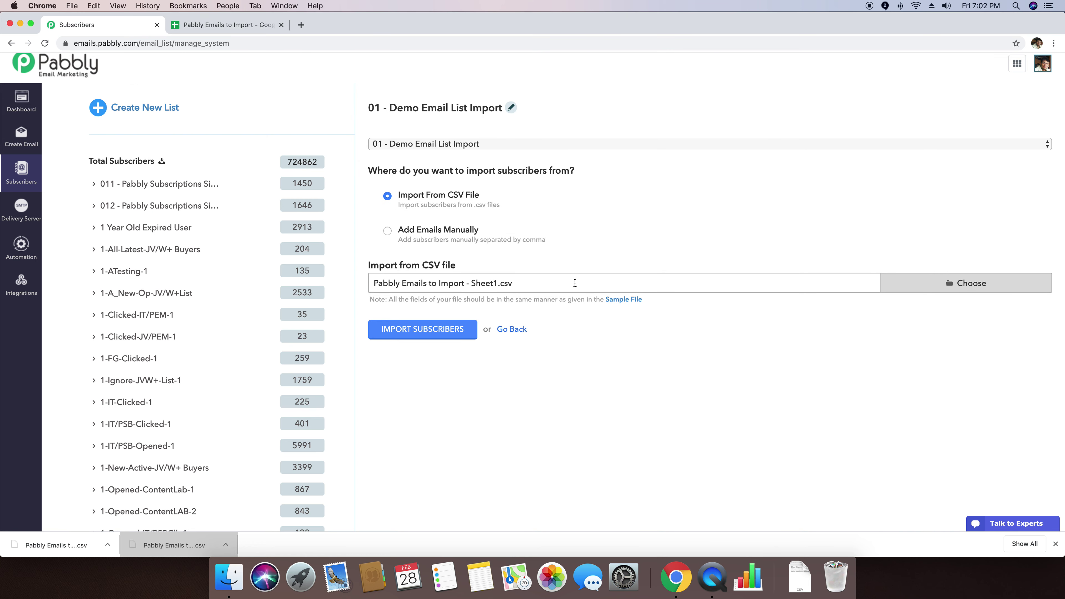
{"action": "left_click", "coordinate": [434, 332]}
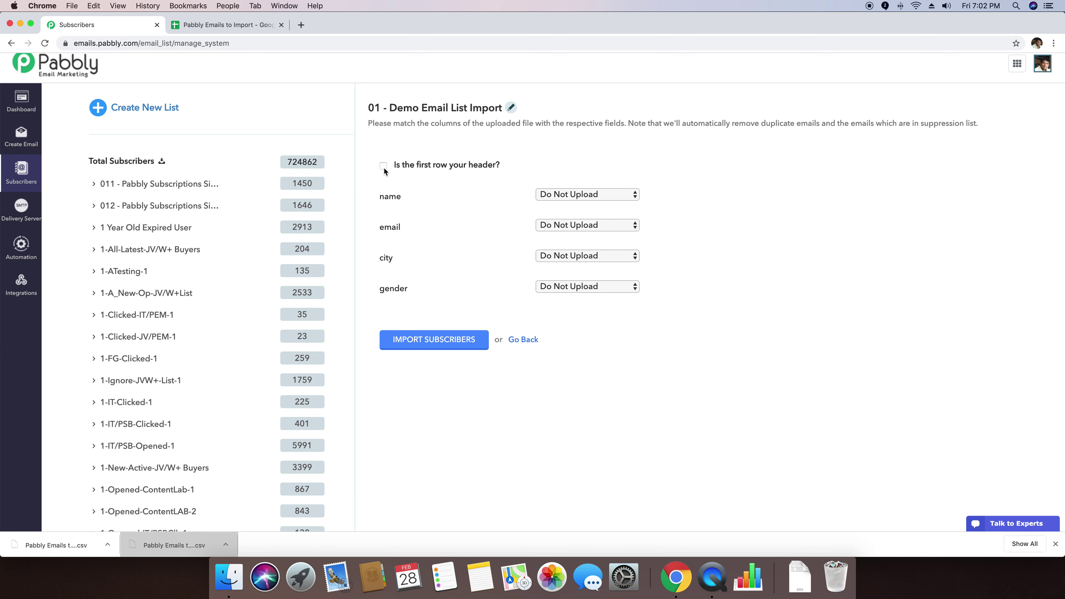
Step: Check the spreadsheet's header row: Name, Email, City, Gender
{"action": "left_click", "coordinate": [200, 31]}
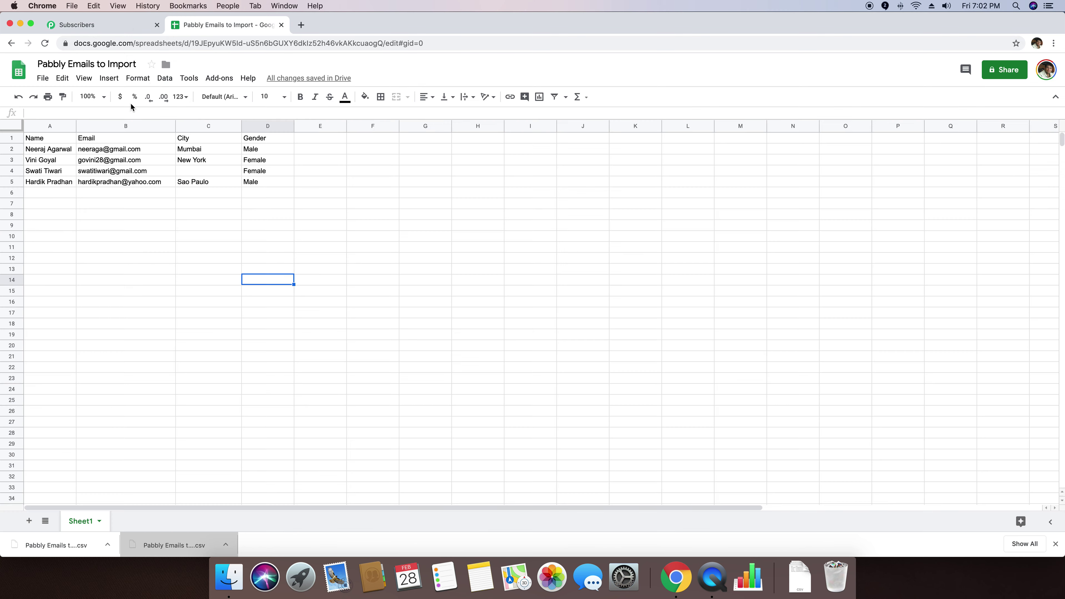
{"action": "left_click_drag", "start_coordinate": [59, 138], "coordinate": [251, 143]}
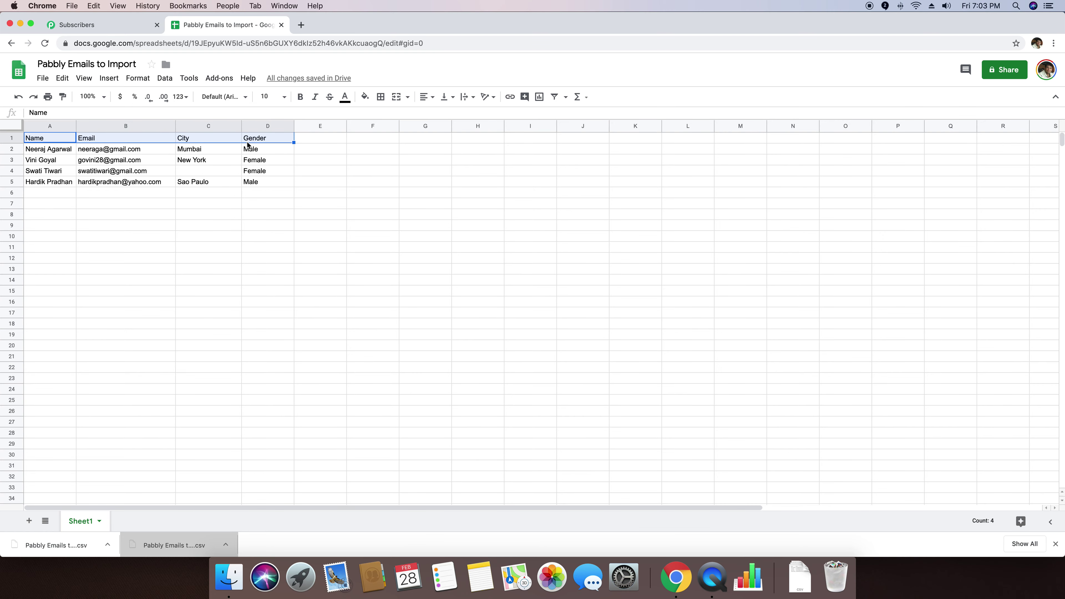
{"action": "left_click", "coordinate": [126, 26]}
Step: Map the columns to Name, Email, City and Custom, and import the subscribers
{"action": "left_click", "coordinate": [562, 195]}
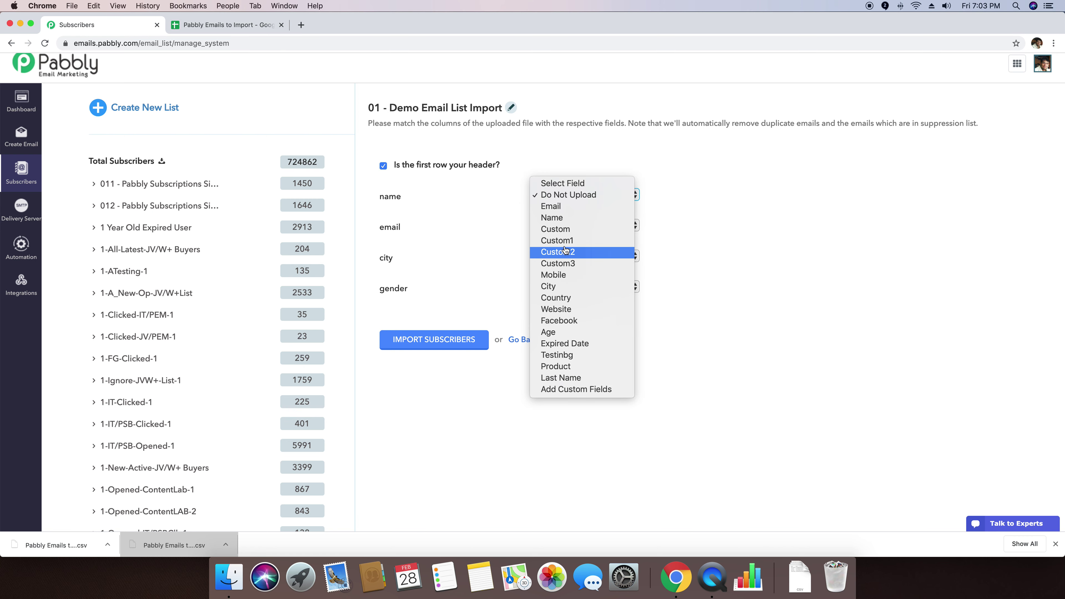
{"action": "left_click", "coordinate": [561, 220]}
{"action": "left_click", "coordinate": [587, 227]}
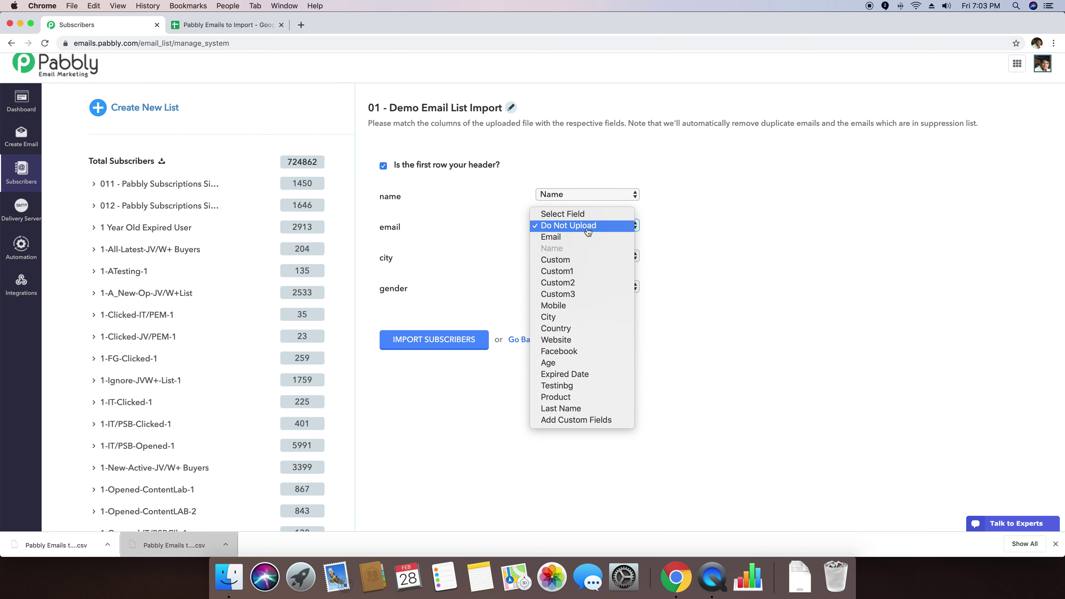
{"action": "left_click", "coordinate": [569, 238]}
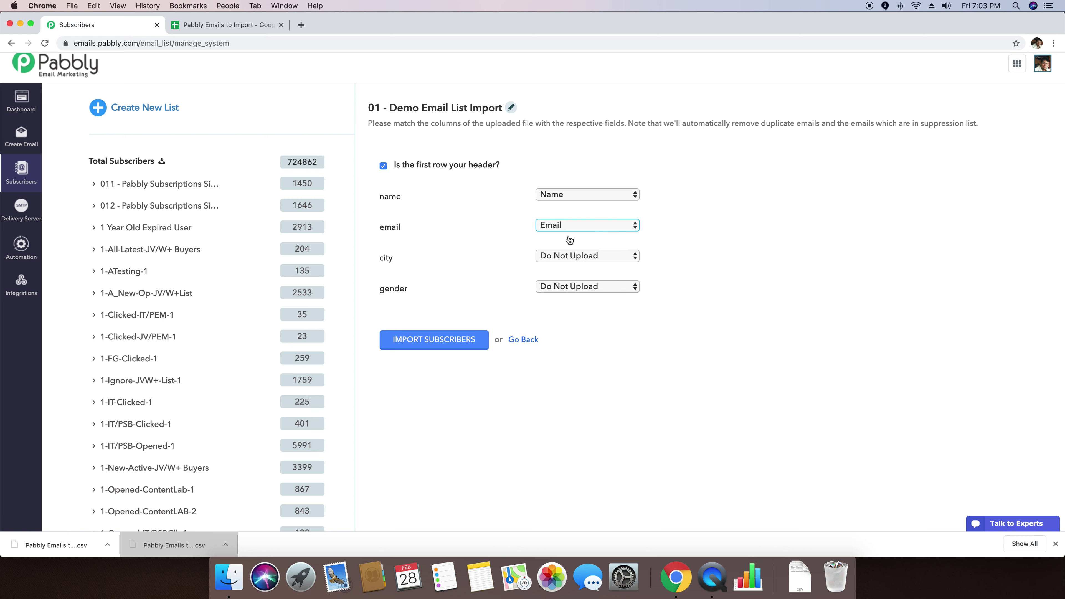
{"action": "left_click", "coordinate": [577, 256]}
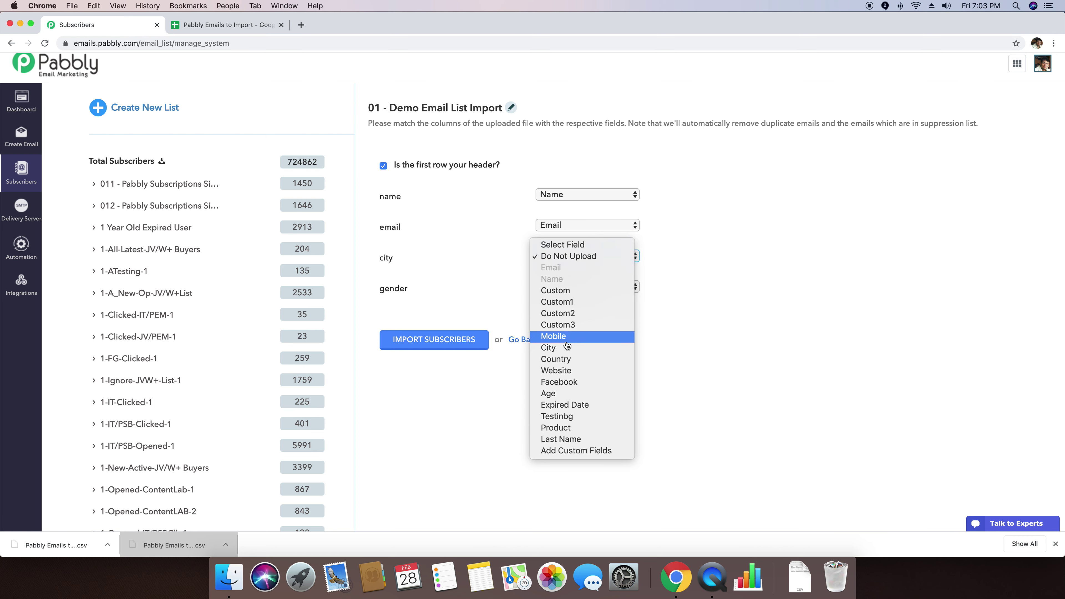
{"action": "left_click", "coordinate": [561, 350]}
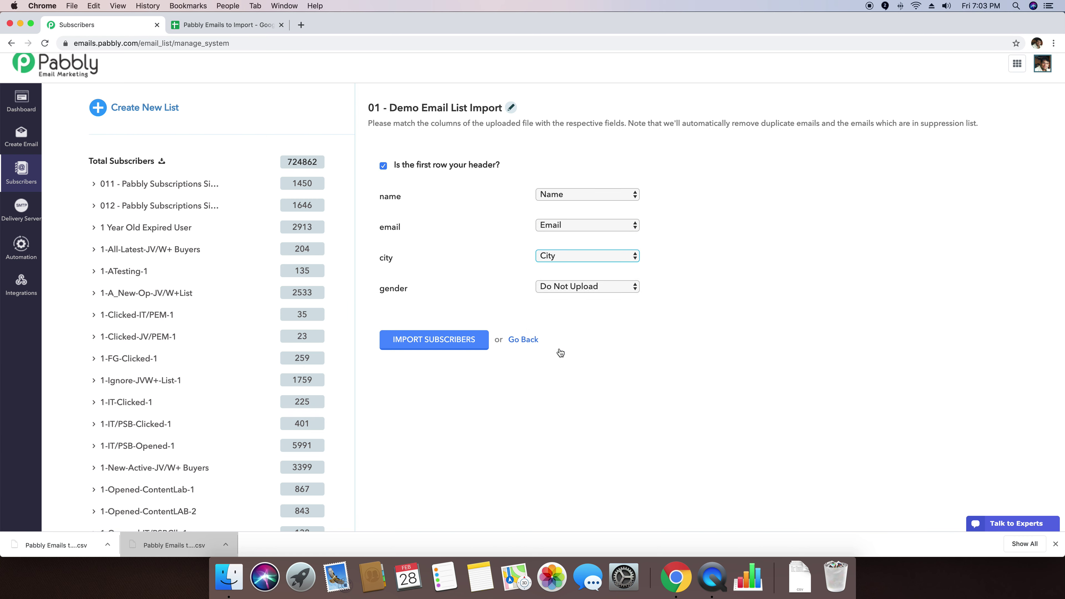
{"action": "left_click", "coordinate": [610, 290]}
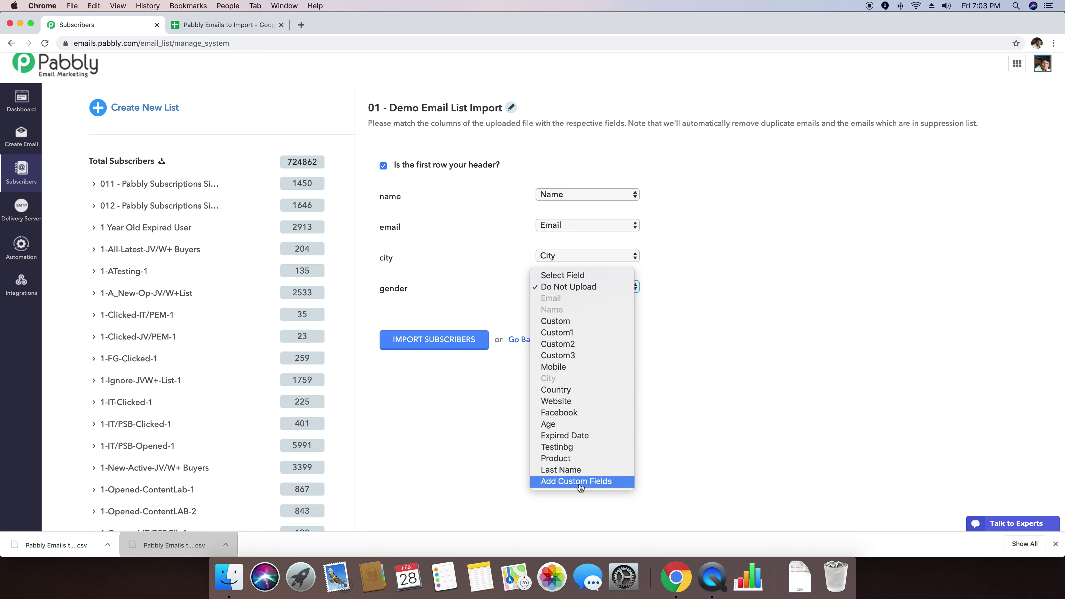
{"action": "left_click", "coordinate": [554, 322]}
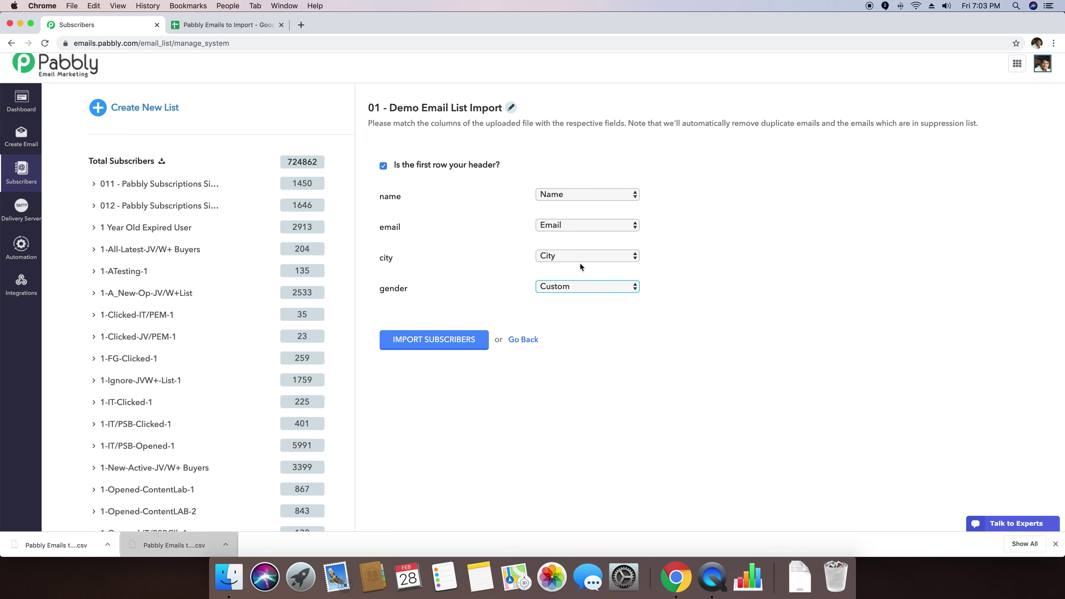
{"action": "left_click", "coordinate": [421, 345]}
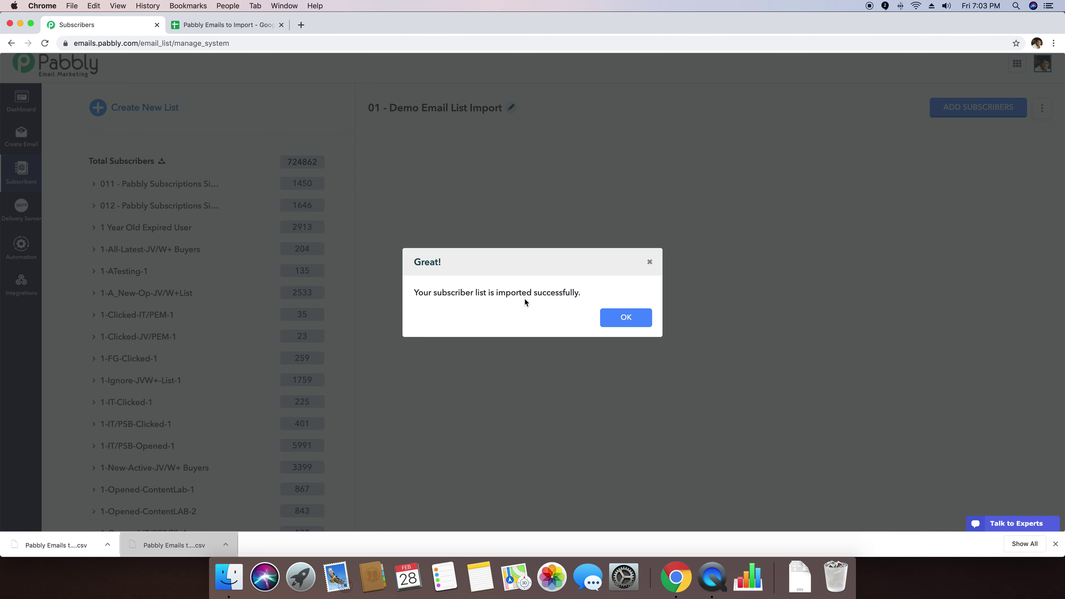
Step: Dismiss the success message and review the four subscribers, with gender under the Custom column
{"action": "left_click", "coordinate": [619, 323]}
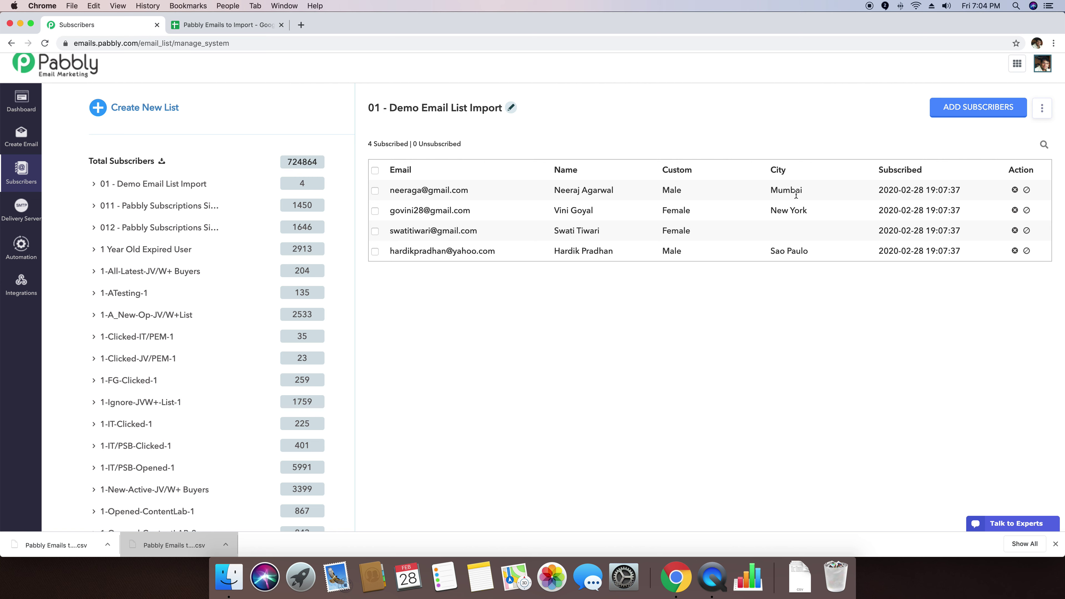
{"action": "left_click_drag", "start_coordinate": [881, 192], "coordinate": [963, 192]}
{"action": "left_click", "coordinate": [964, 193]}
{"action": "left_click_drag", "start_coordinate": [662, 171], "coordinate": [692, 170]}
{"action": "left_click", "coordinate": [666, 326]}
{"action": "scroll", "coordinate": [755, 306], "scroll_direction": "up", "scroll_amount": 1}
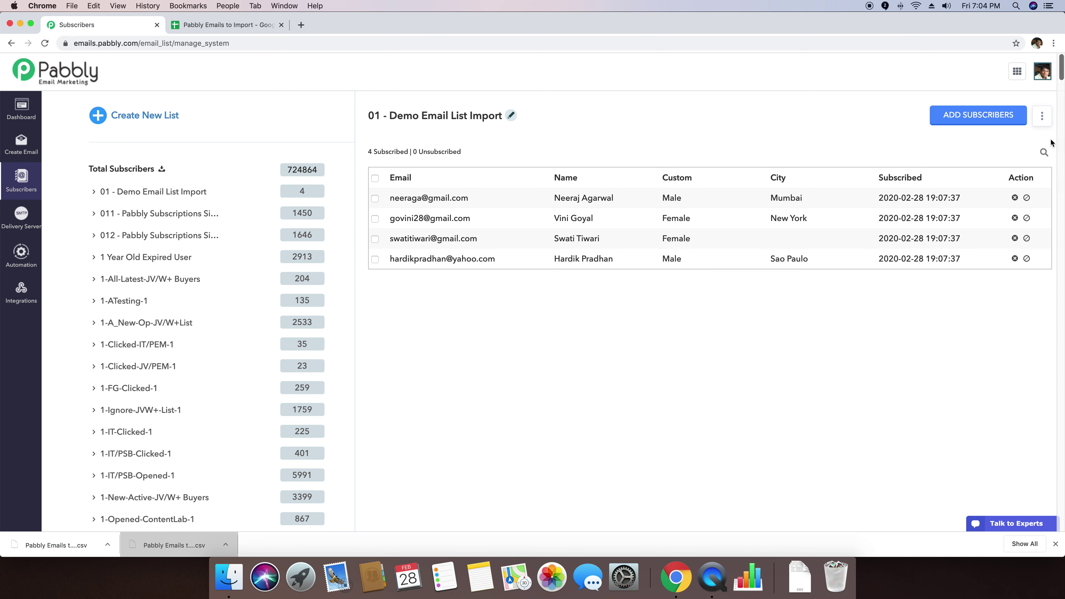
{"action": "left_click", "coordinate": [1043, 117]}
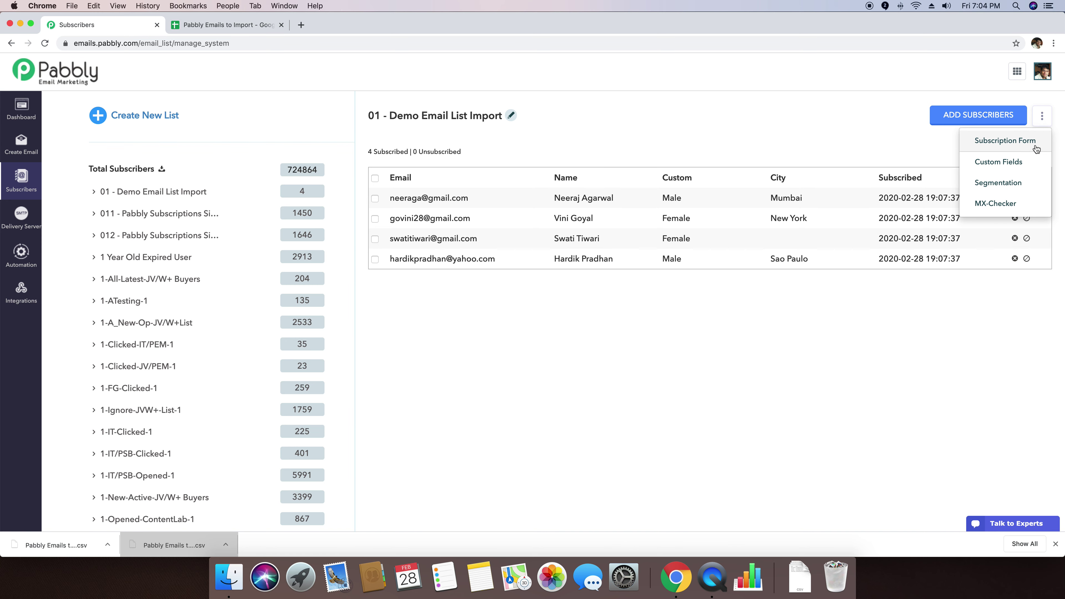
Step: Add a custom field named 'Gender' in Custom Fields settings, then return to the subscriber lists
{"action": "left_click", "coordinate": [999, 163]}
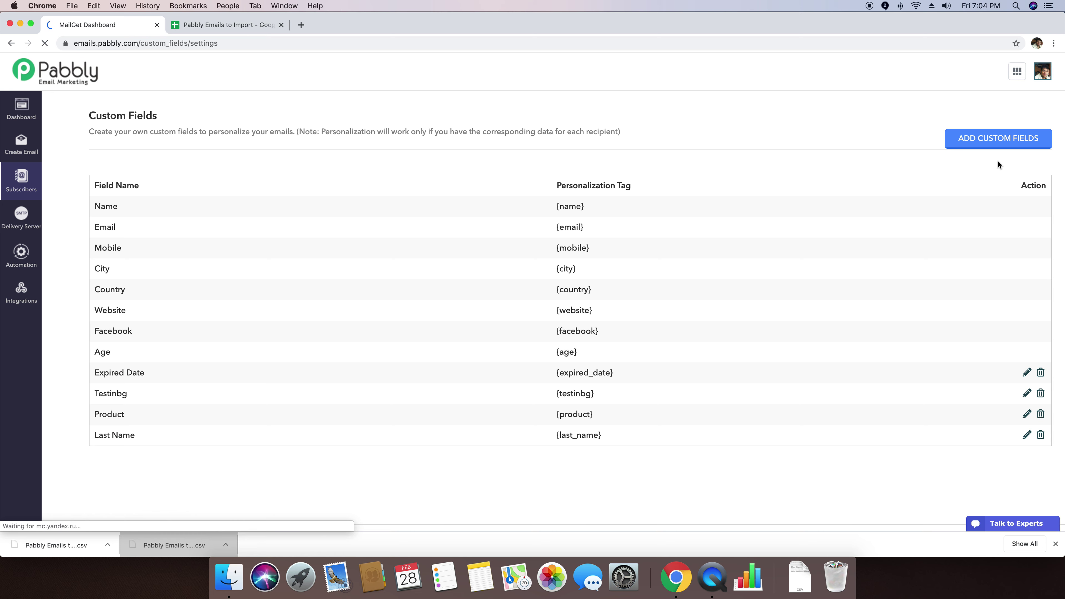
{"action": "left_click", "coordinate": [995, 144]}
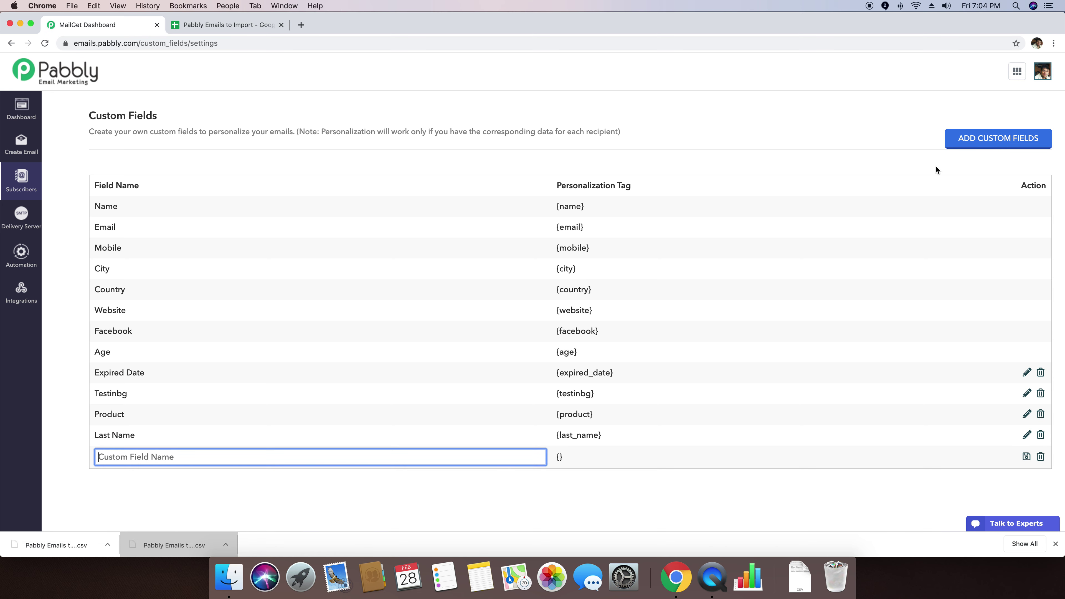
{"action": "type", "text": "Gender"}
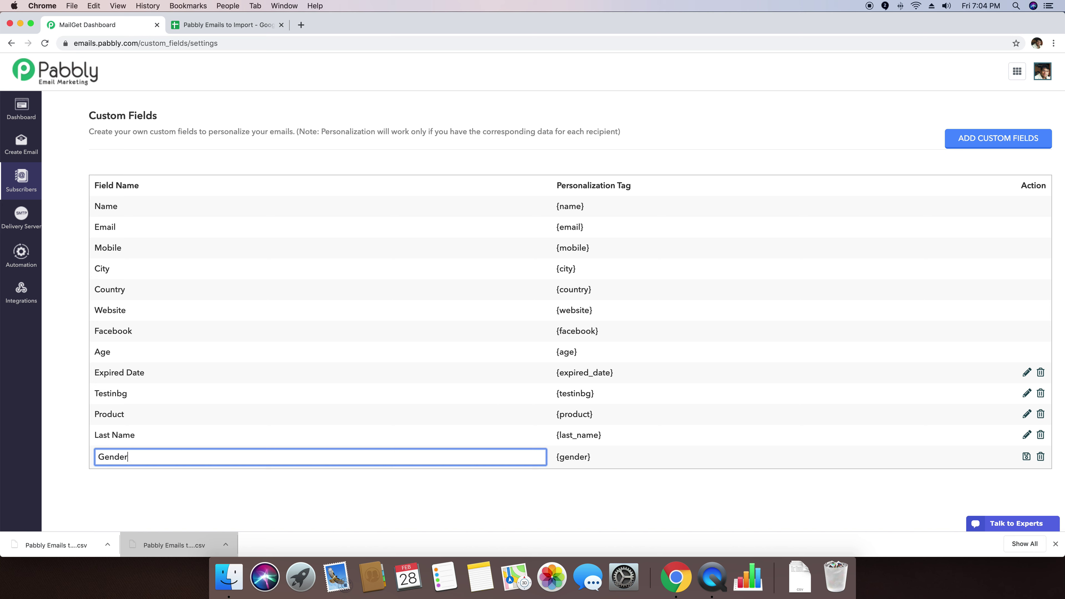
{"action": "left_click", "coordinate": [621, 469]}
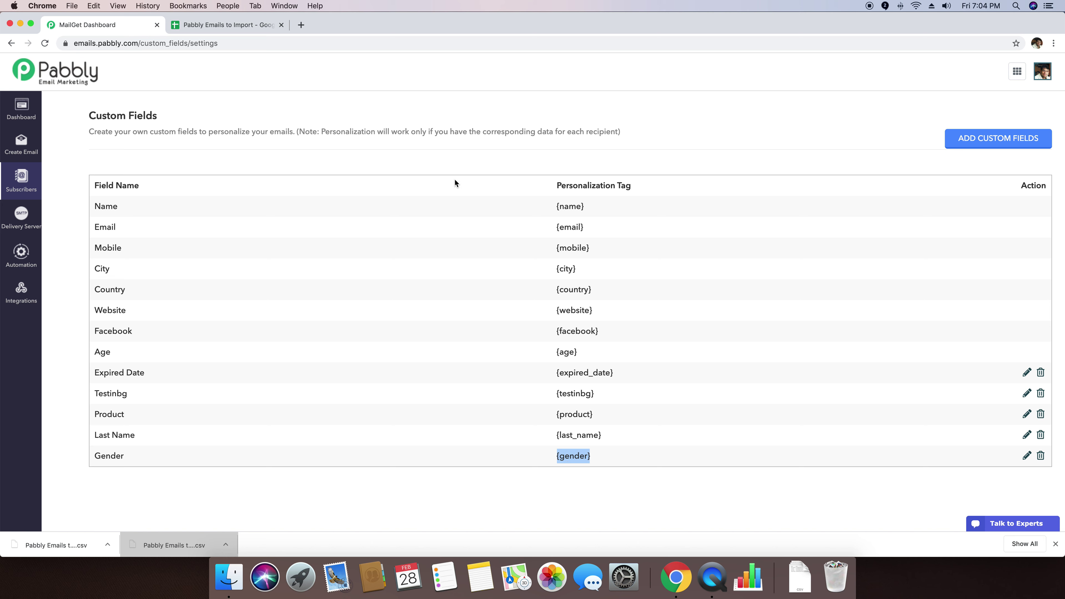
{"action": "left_click", "coordinate": [22, 181]}
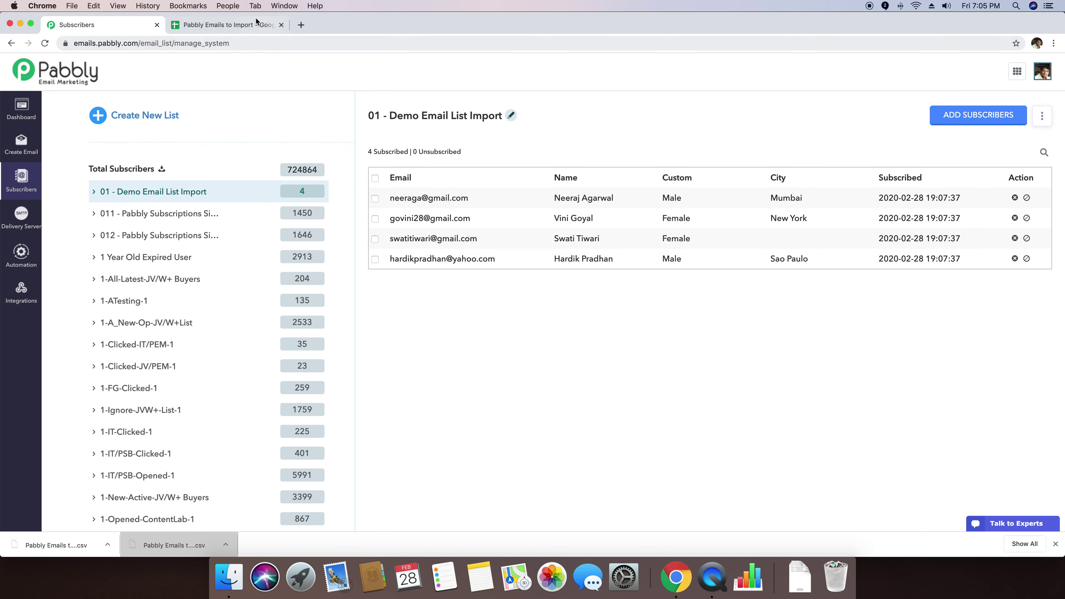
Step: Look over the email column in the Google Sheets spreadsheet
{"action": "left_click", "coordinate": [244, 25]}
{"action": "left_click", "coordinate": [92, 163]}
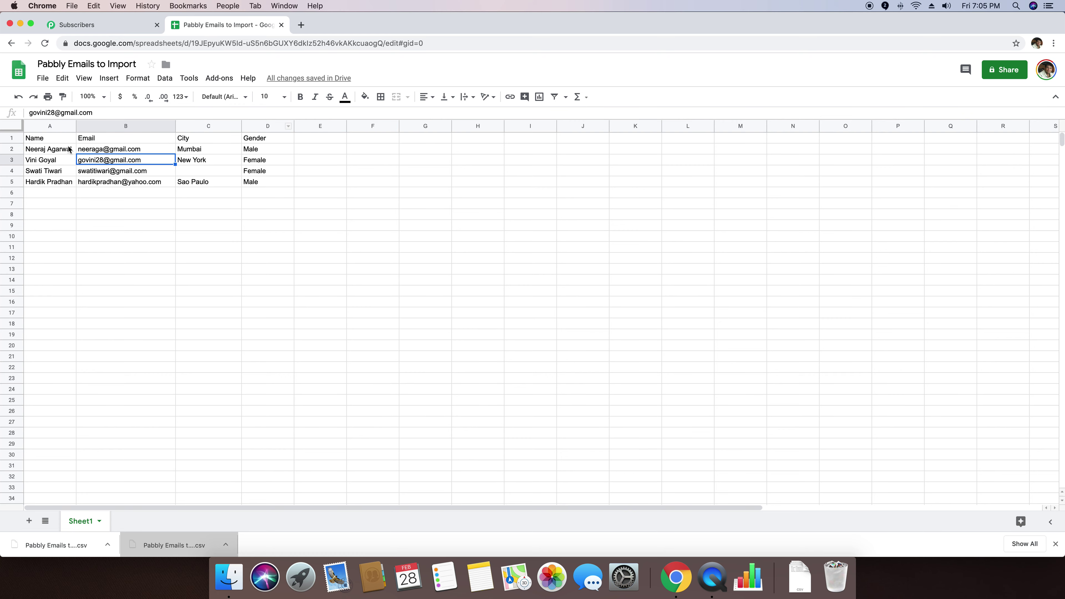
{"action": "left_click", "coordinate": [271, 223]}
Step: Back in Pabbly, start adding subscribers to the Demo list using Add Emails Manually
{"action": "left_click", "coordinate": [118, 26]}
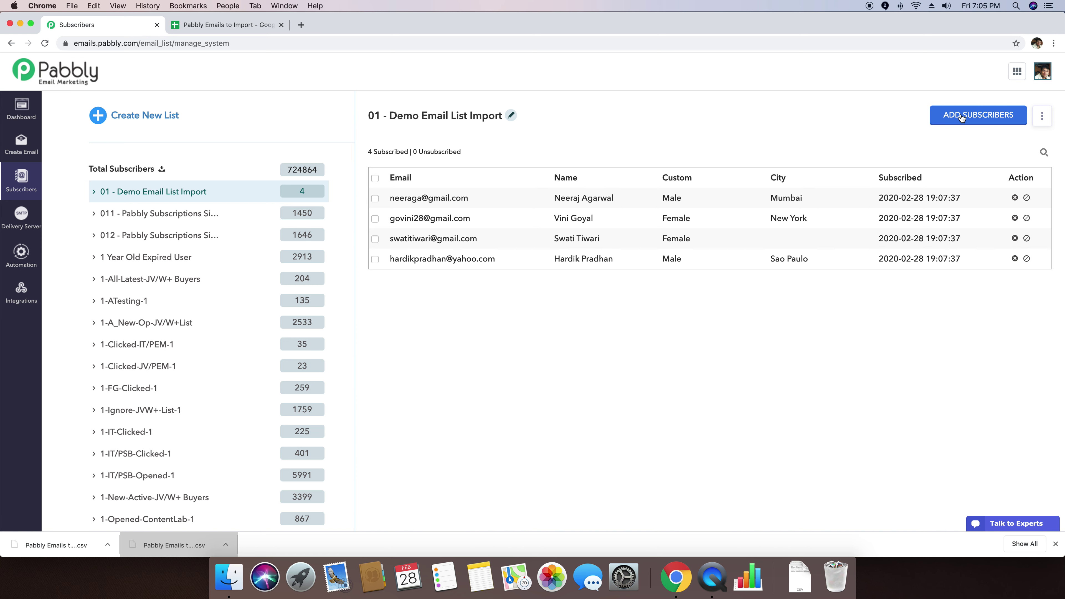
{"action": "left_click", "coordinate": [961, 116]}
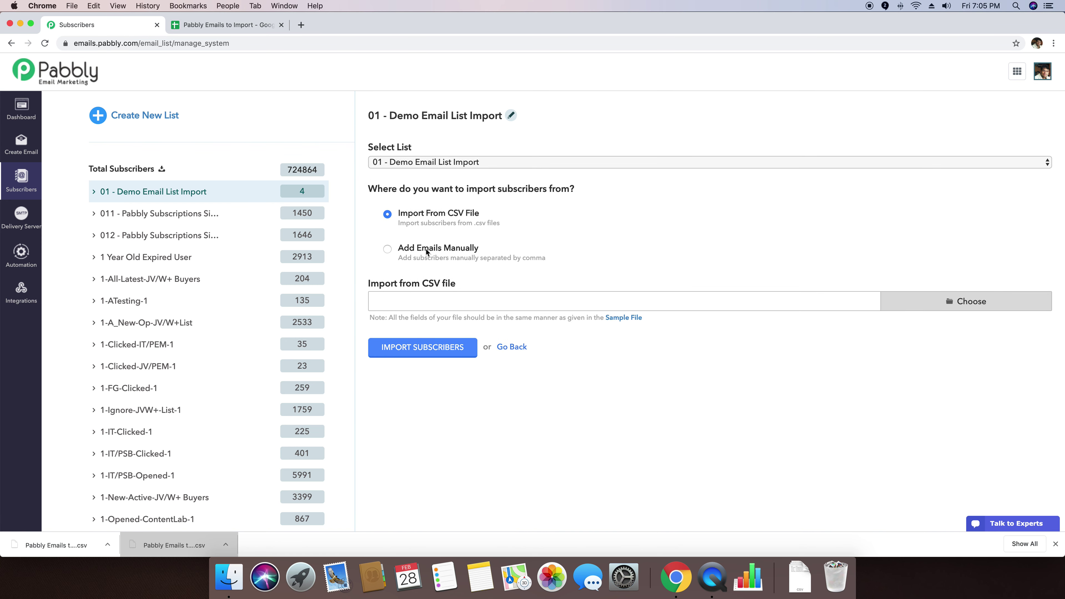
{"action": "left_click", "coordinate": [421, 252]}
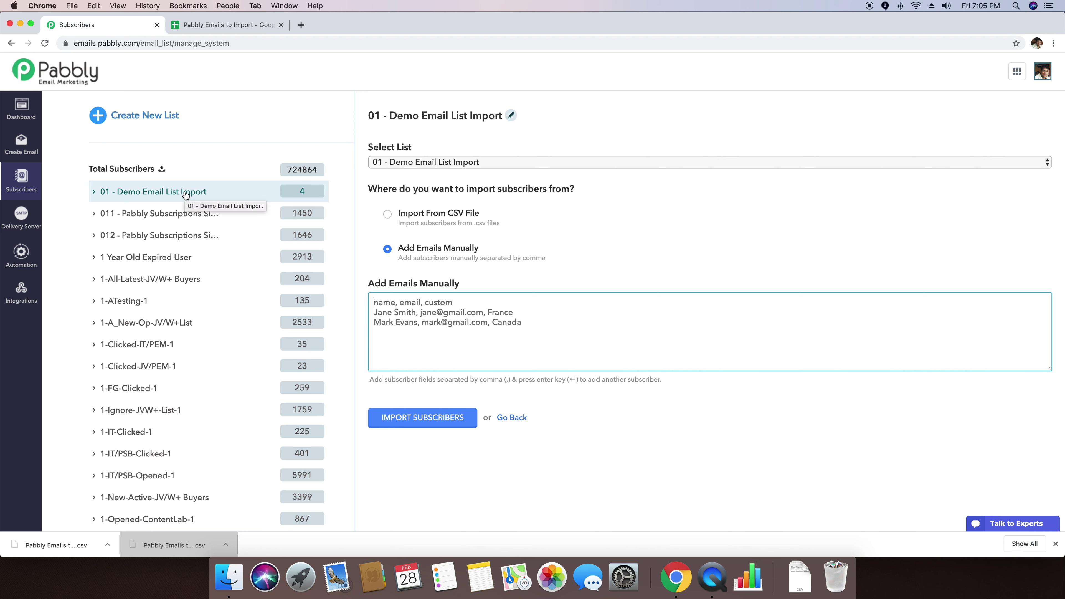
Step: Type a 'name, email, custom' header and the first subscriber's name, e-mail and Male
{"action": "type", "text": "name"}
{"action": "key", "text": "BackSpace"}
{"action": "key", "text": "BackSpace"}
{"action": "key", "text": "BackSpace"}
{"action": "key", "text": "BackSpace"}
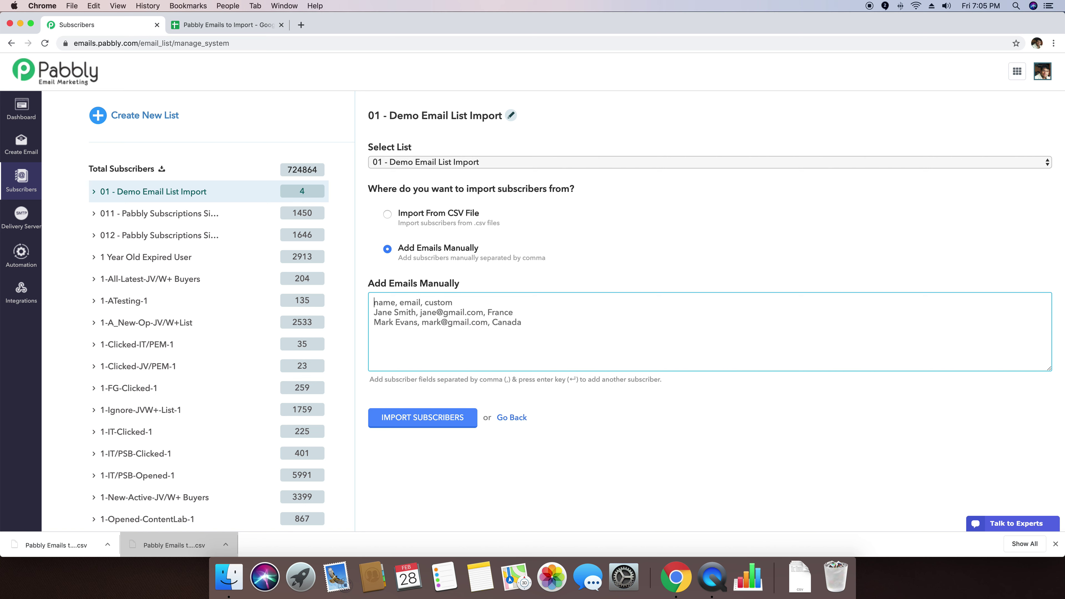
{"action": "type", "text": "name, email"}
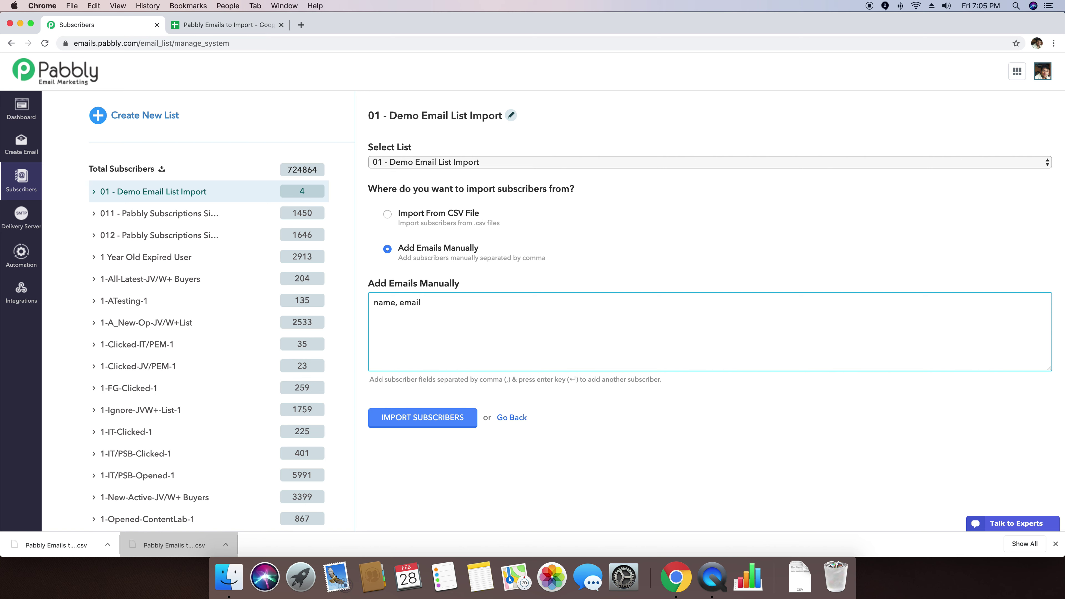
{"action": "key", "text": "Return"}
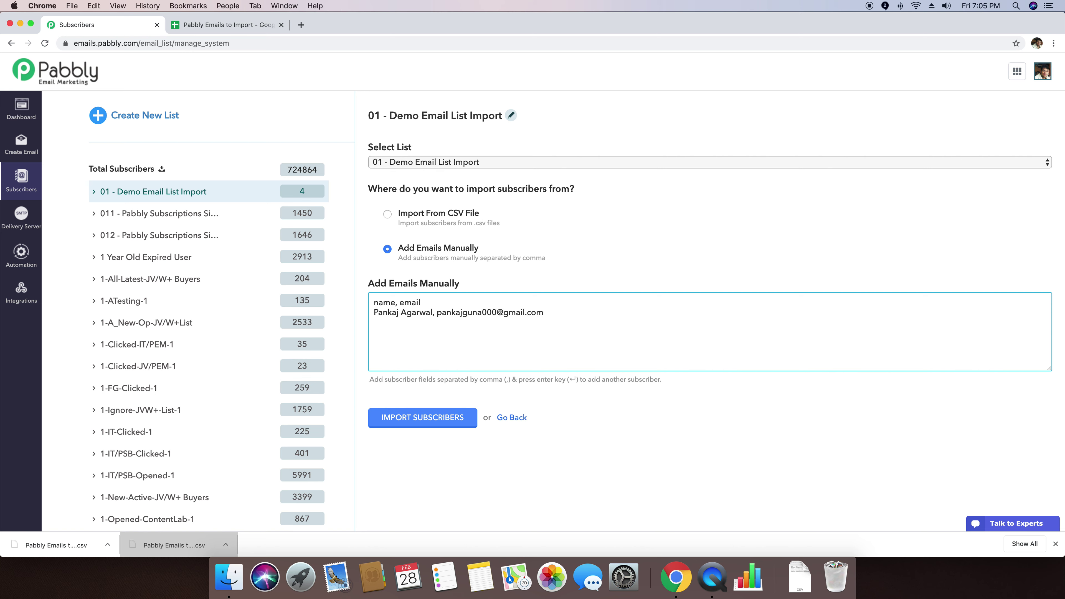
{"action": "type", "text": ", customer"}
{"action": "key", "text": "BackSpace"}
{"action": "key", "text": "BackSpace"}
{"action": "left_click", "coordinate": [591, 313]}
{"action": "type", "text": ", Male"}
Step: Add the second subscriber's name, e-mail and Male, and rename the header 'custom' to 'gender'
{"action": "type", "text": "ons"}
{"action": "key", "text": "BackSpace"}
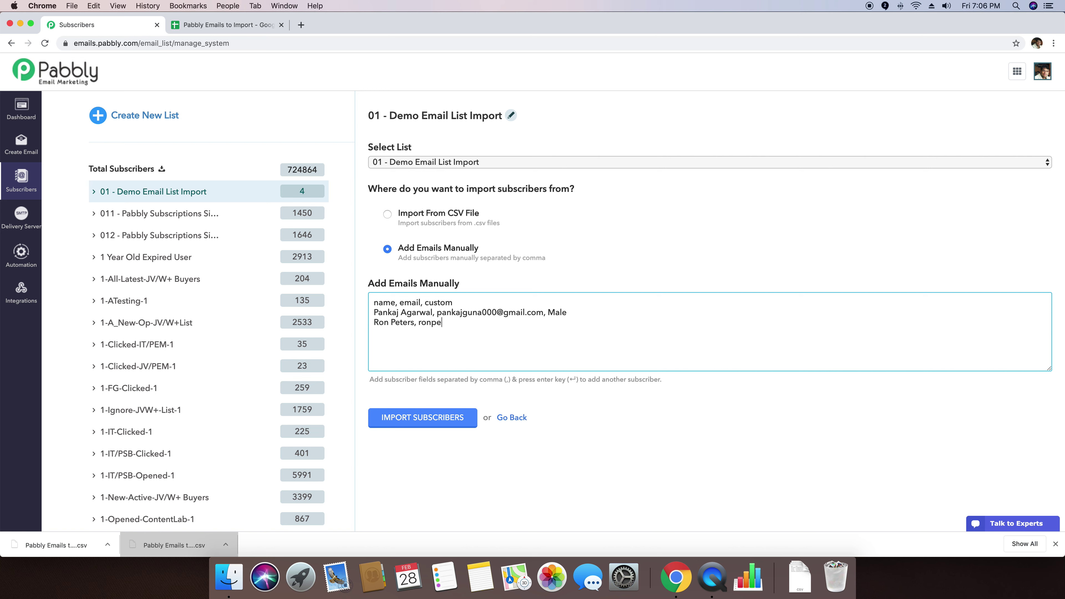
{"action": "double_click", "coordinate": [445, 302]}
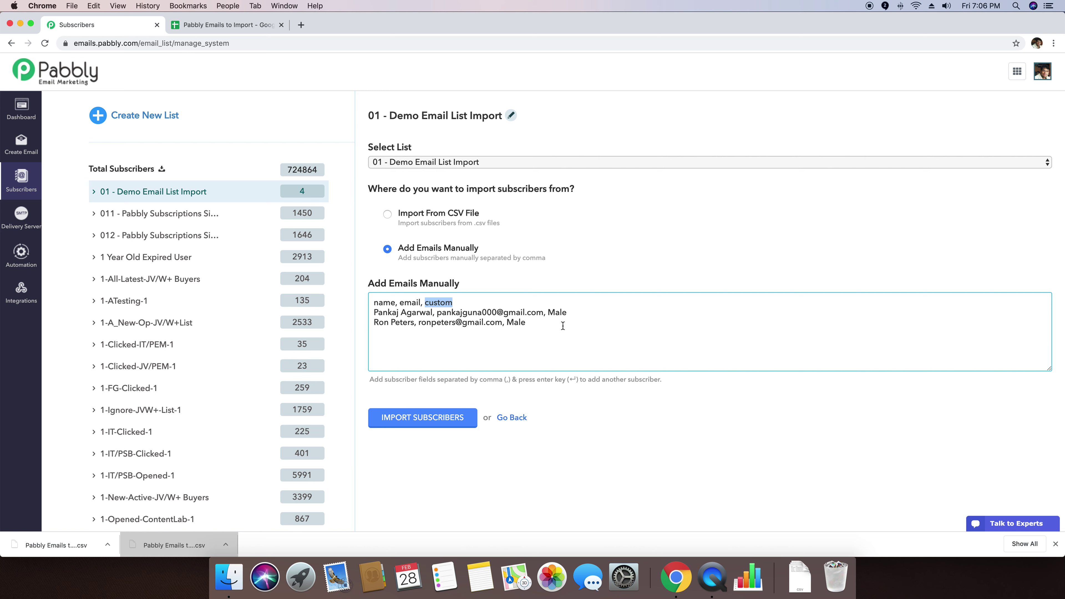
{"action": "type", "text": "gender"}
Step: Retype the second subscriber's name and submit both subscribers for import
{"action": "double_click", "coordinate": [557, 312]}
{"action": "left_click", "coordinate": [587, 332]}
{"action": "left_click_drag", "start_coordinate": [414, 324], "coordinate": [373, 323]}
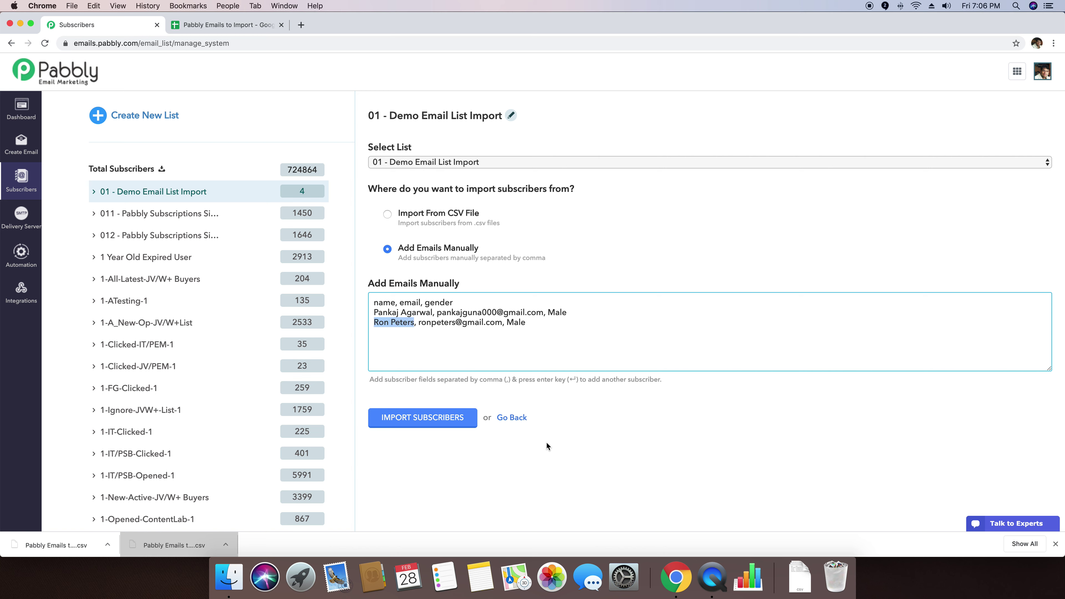
{"action": "key", "text": "BackSpace"}
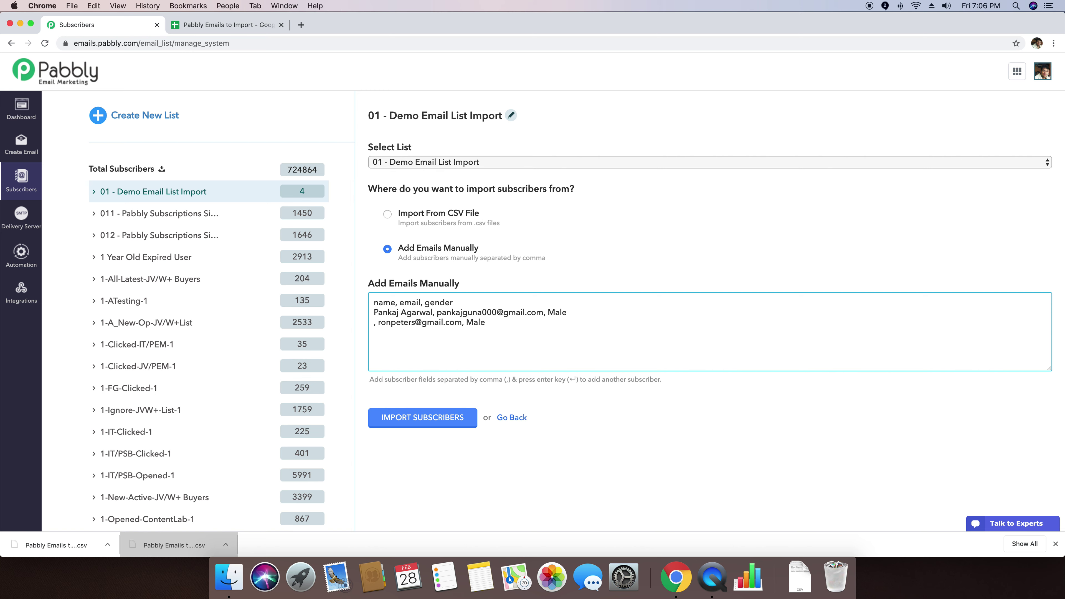
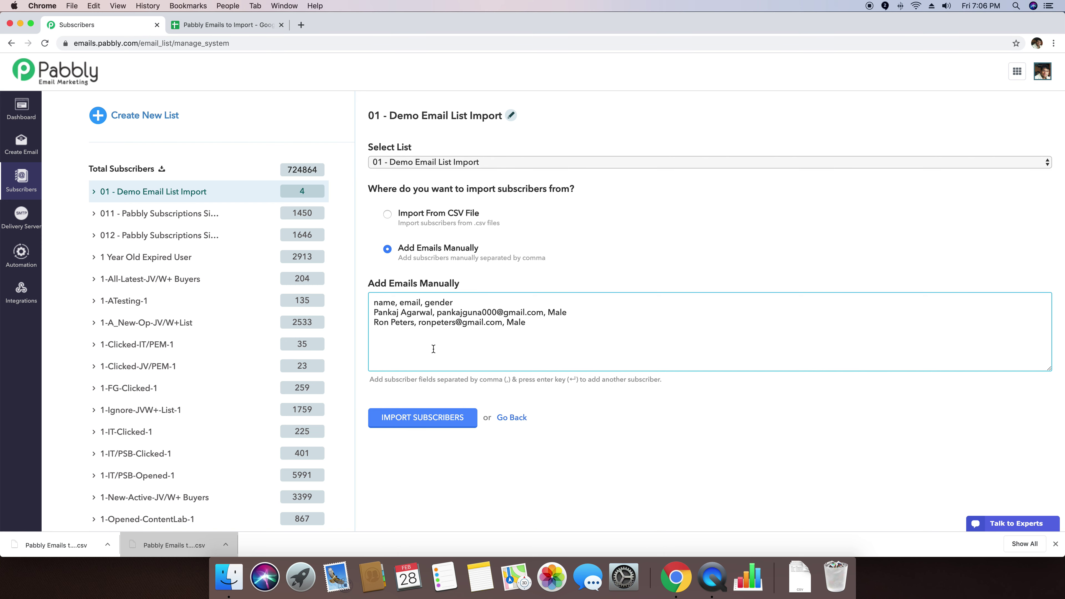
{"action": "left_click", "coordinate": [428, 418]}
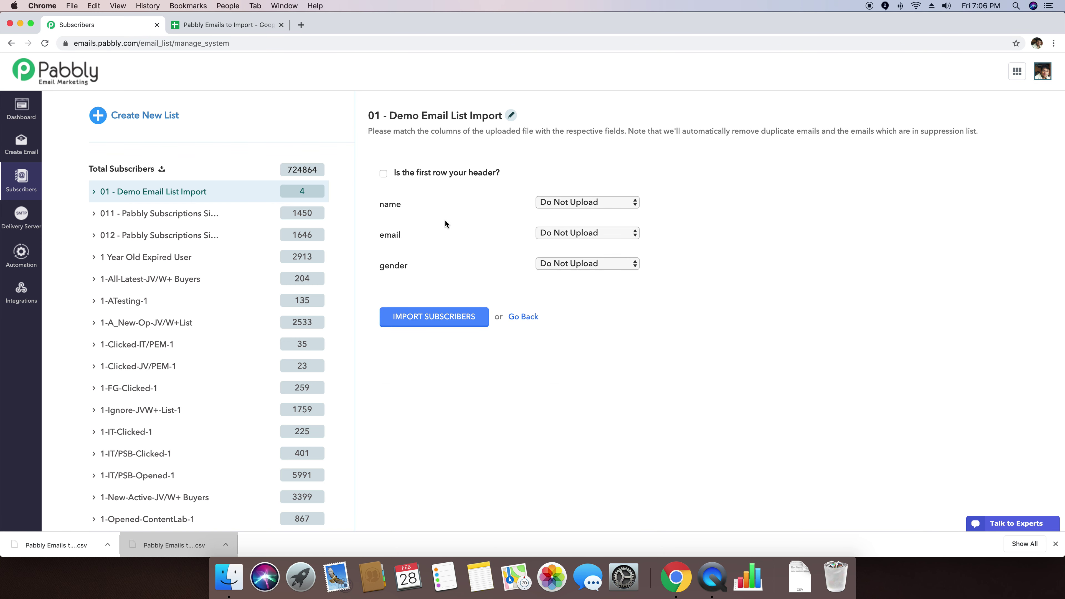
{"action": "left_click", "coordinate": [567, 203]}
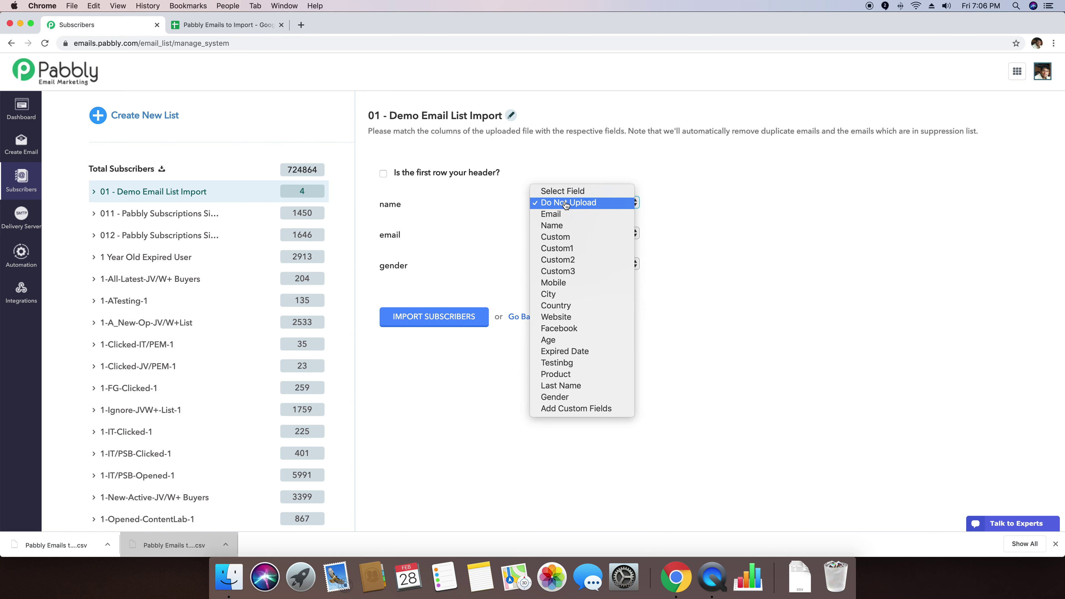
Step: Map name to Name, email to Email and gender to Custom, then import the subscribers
{"action": "left_click", "coordinate": [562, 227]}
{"action": "left_click", "coordinate": [576, 234]}
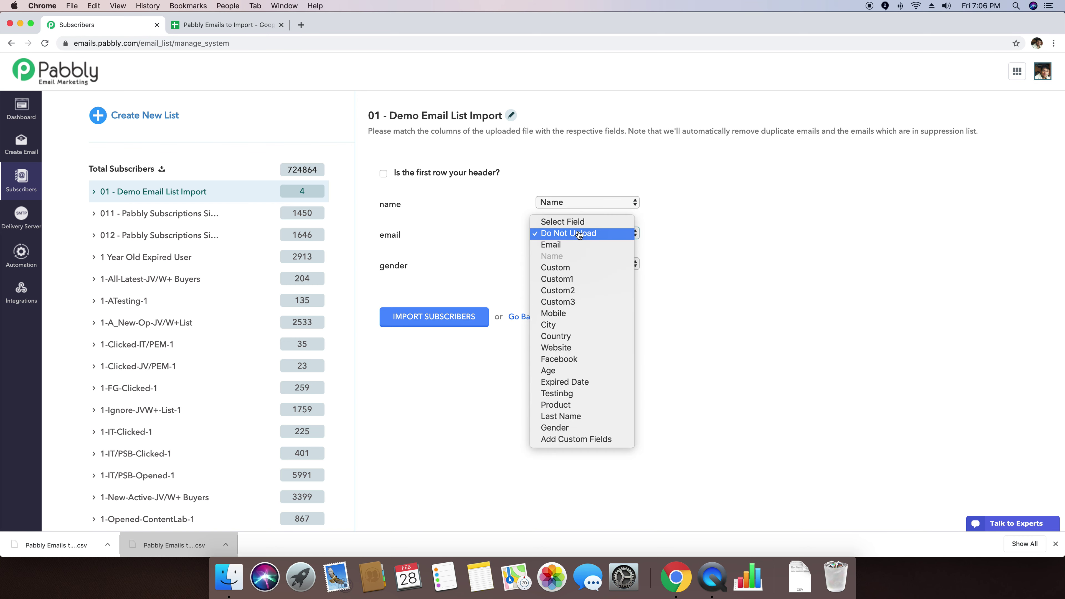
{"action": "left_click", "coordinate": [572, 249]}
{"action": "left_click", "coordinate": [604, 266]}
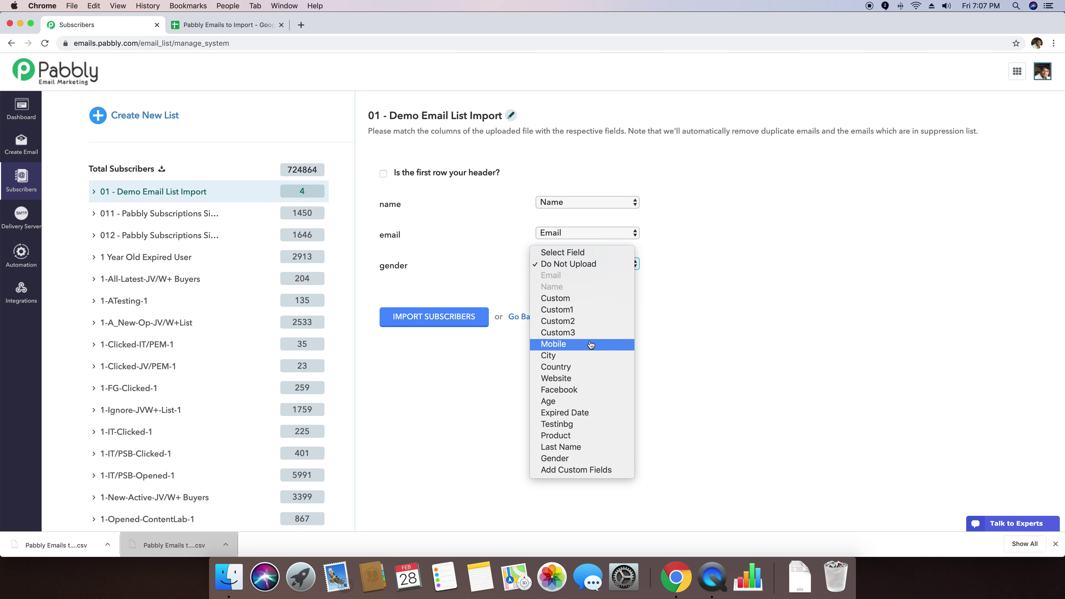
{"action": "left_click", "coordinate": [558, 302]}
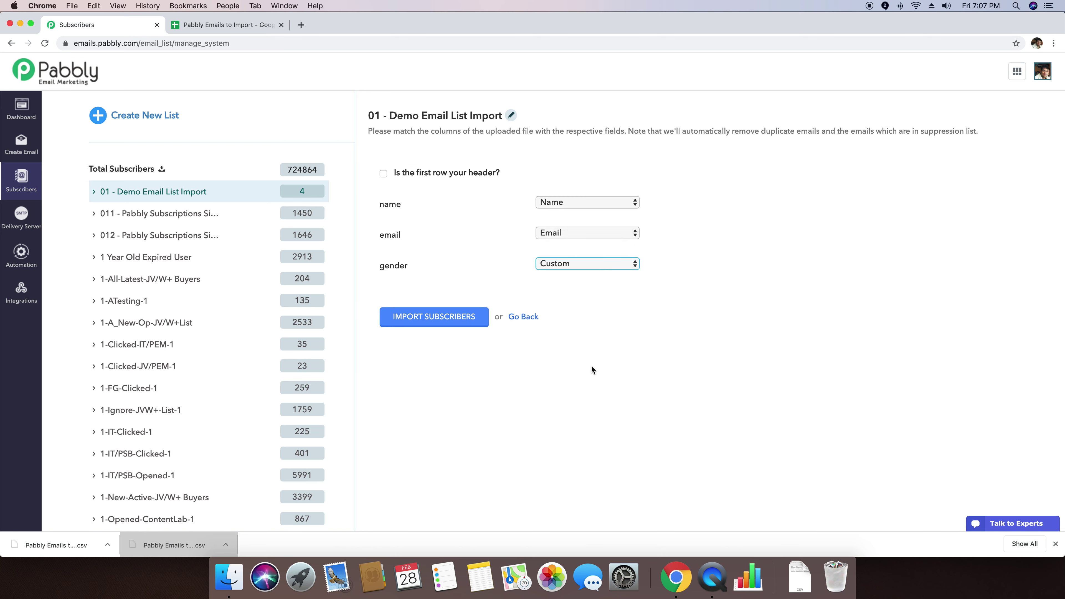
{"action": "left_click", "coordinate": [420, 318]}
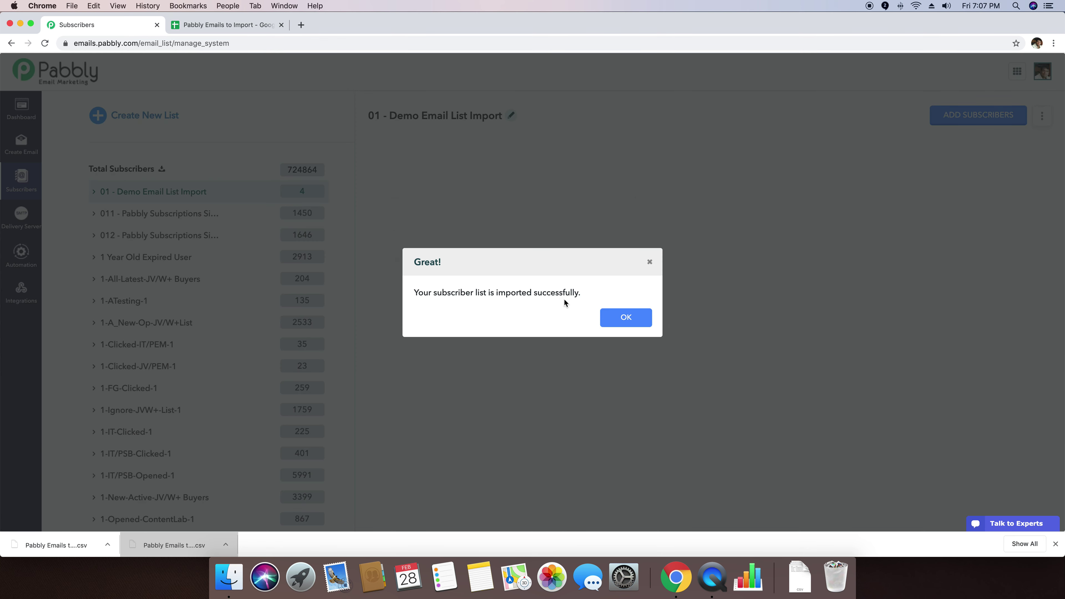
Step: Confirm the import and open the 01 - Demo Email List Import subscriber list
{"action": "left_click", "coordinate": [625, 316]}
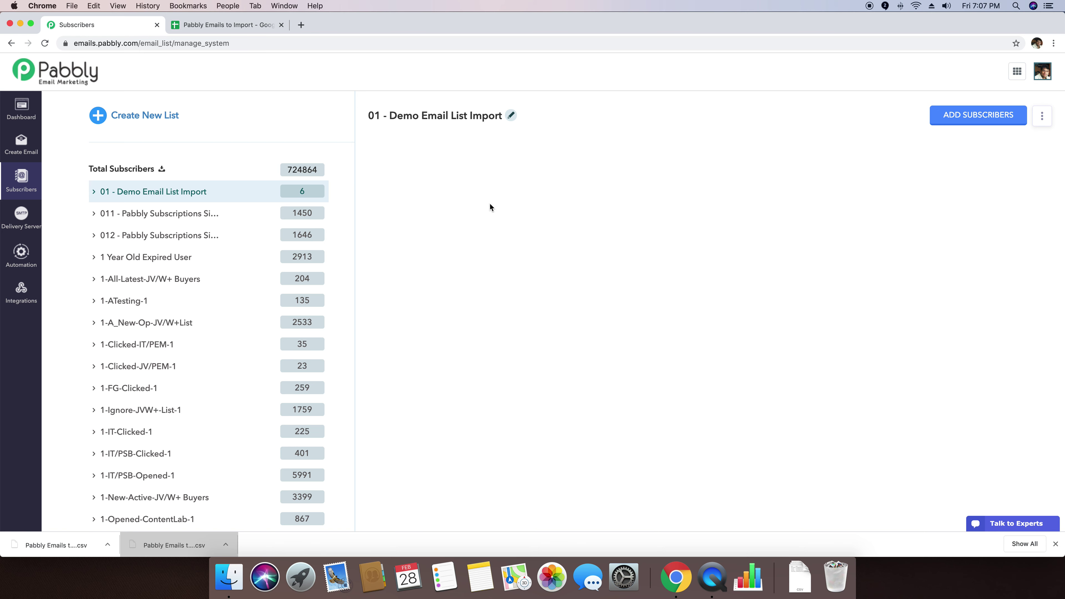
{"action": "left_click", "coordinate": [305, 196]}
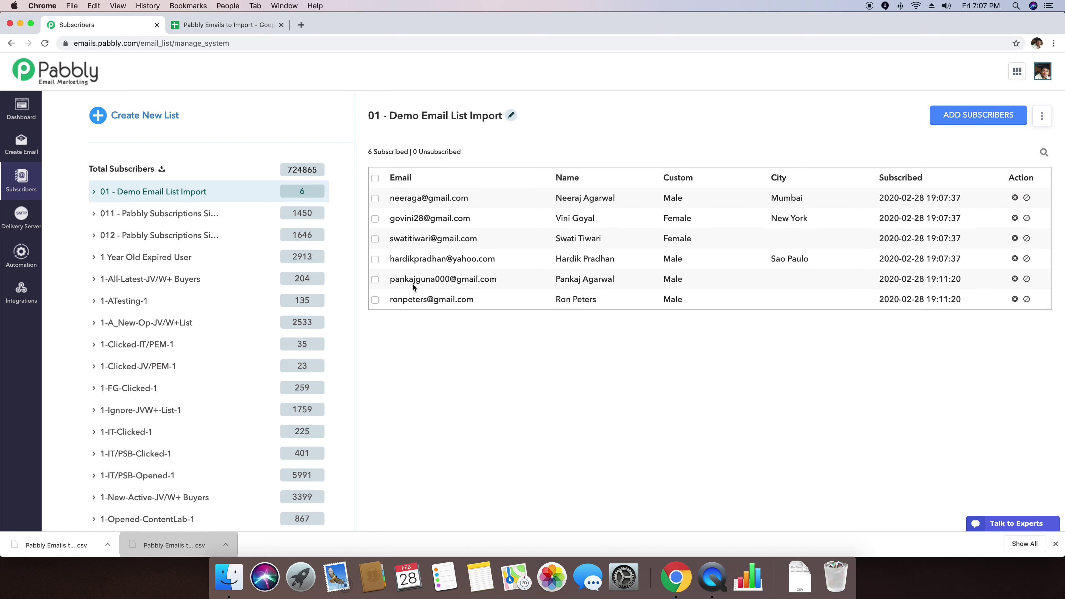
{"action": "left_click_drag", "start_coordinate": [391, 280], "coordinate": [534, 279]}
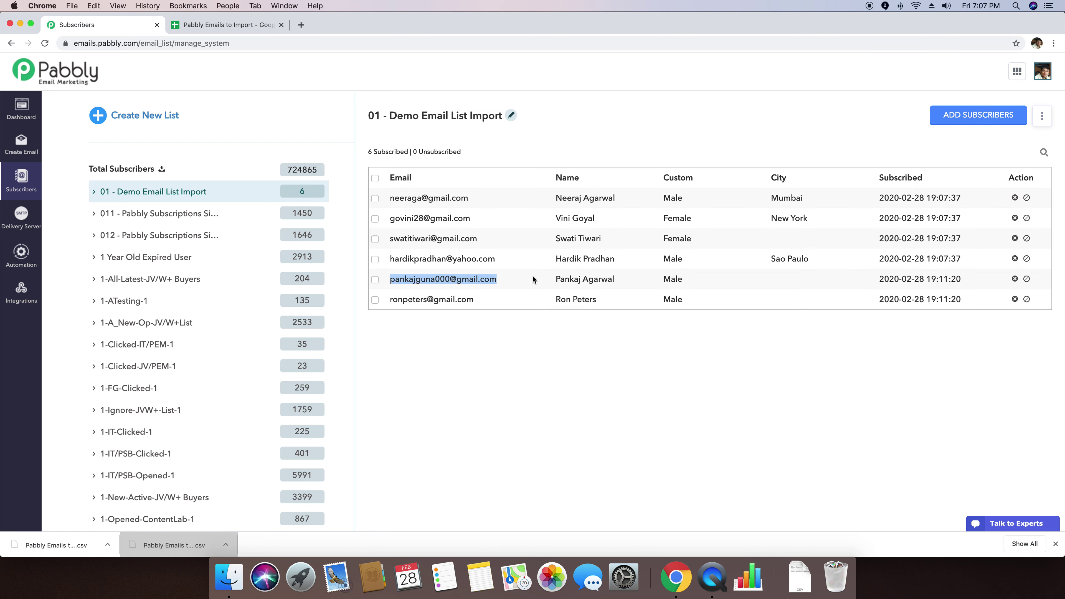
{"action": "left_click", "coordinate": [535, 281]}
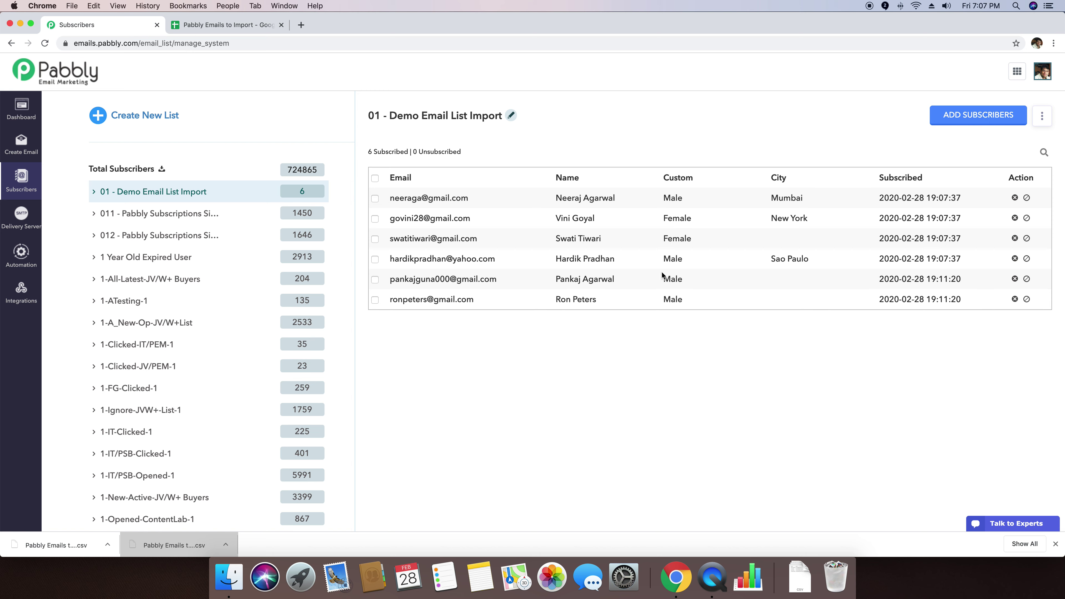
Step: Check both new subscribers' Male gender values, then reopen the add-subscribers form
{"action": "double_click", "coordinate": [670, 279]}
{"action": "left_click", "coordinate": [741, 274]}
{"action": "double_click", "coordinate": [670, 299]}
{"action": "left_click", "coordinate": [674, 399]}
{"action": "left_click", "coordinate": [998, 115]}
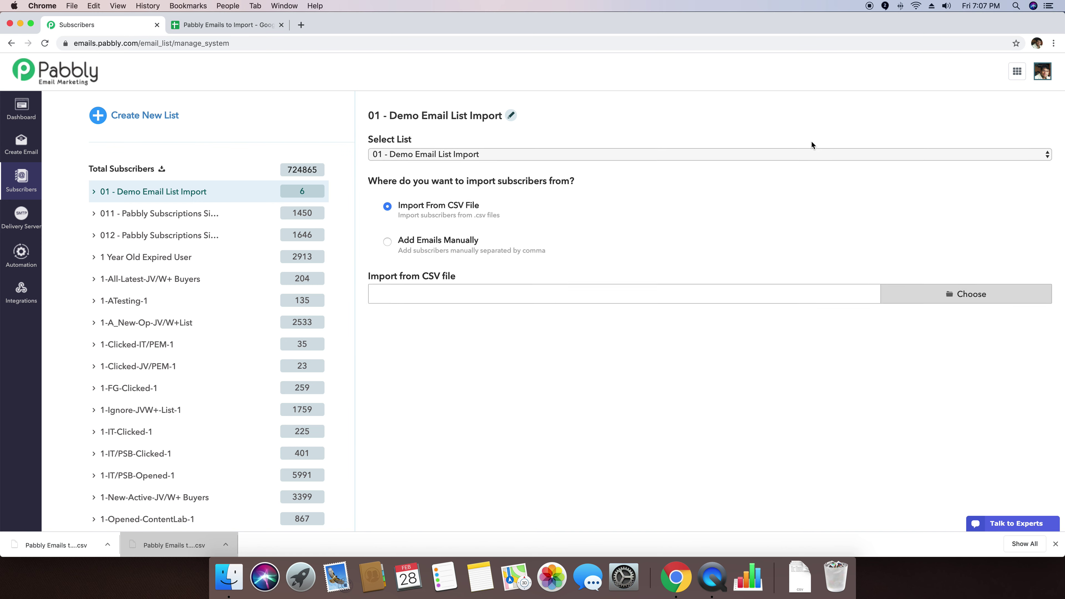
{"action": "left_click", "coordinate": [456, 249]}
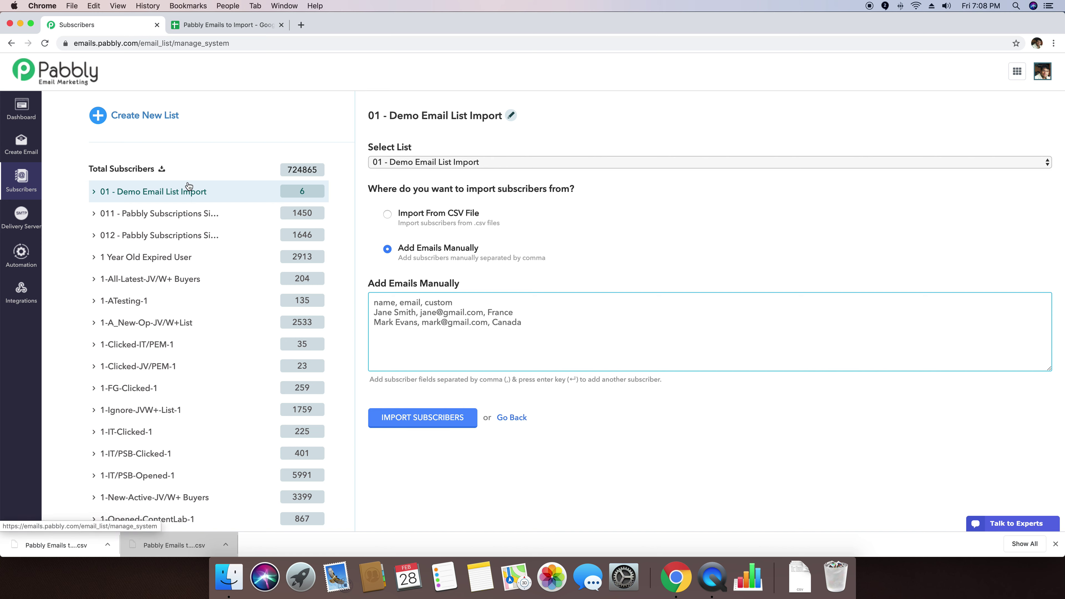
{"action": "left_click", "coordinate": [187, 191]}
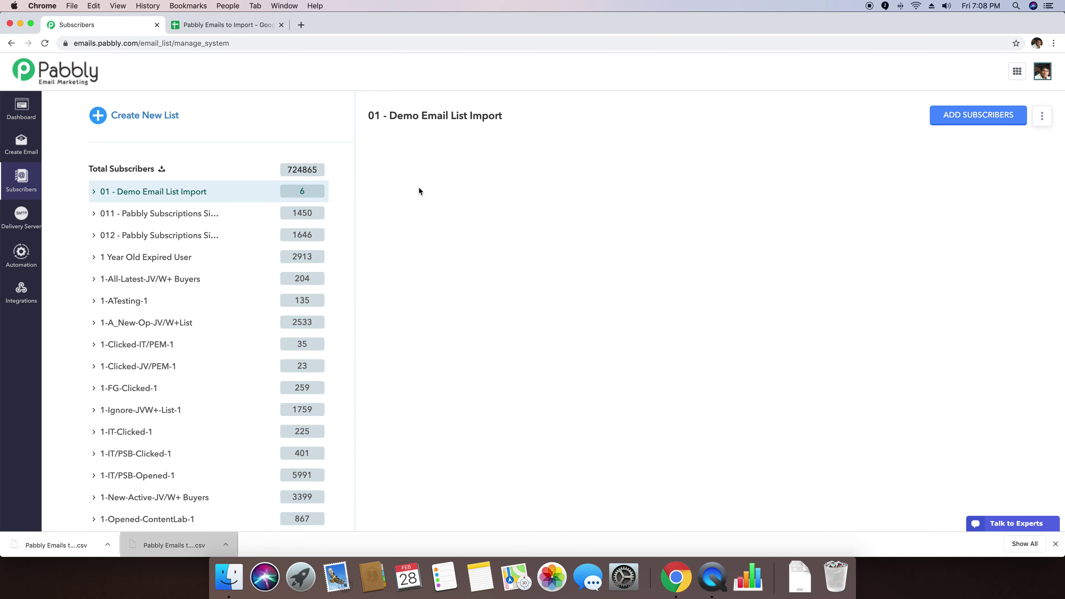
{"action": "left_click", "coordinate": [1043, 118]}
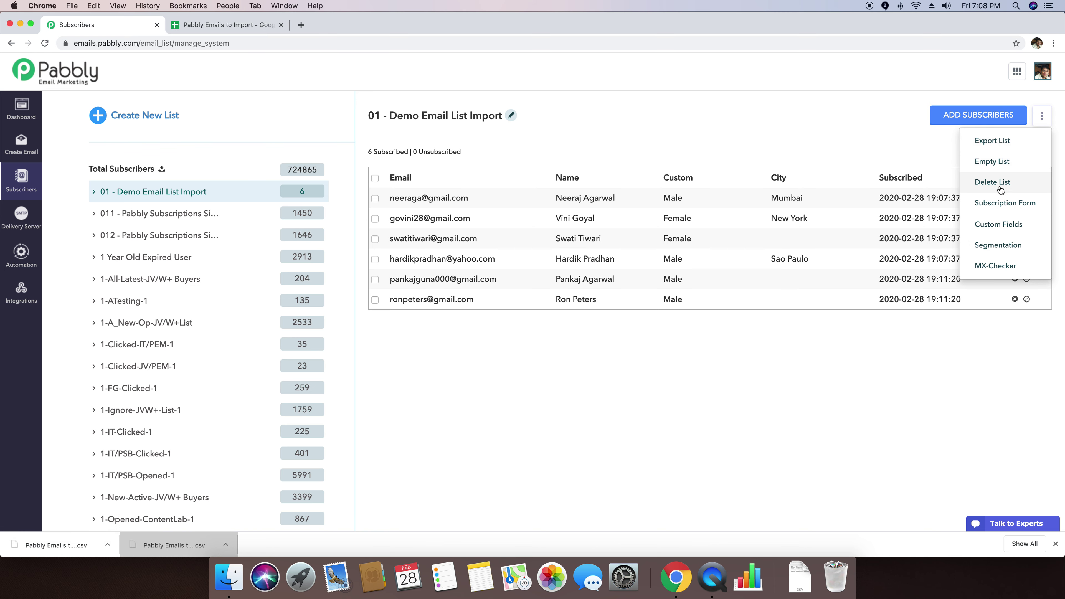
{"action": "scroll", "coordinate": [841, 373], "scroll_direction": "down", "scroll_amount": 1}
{"action": "left_click", "coordinate": [840, 370]}
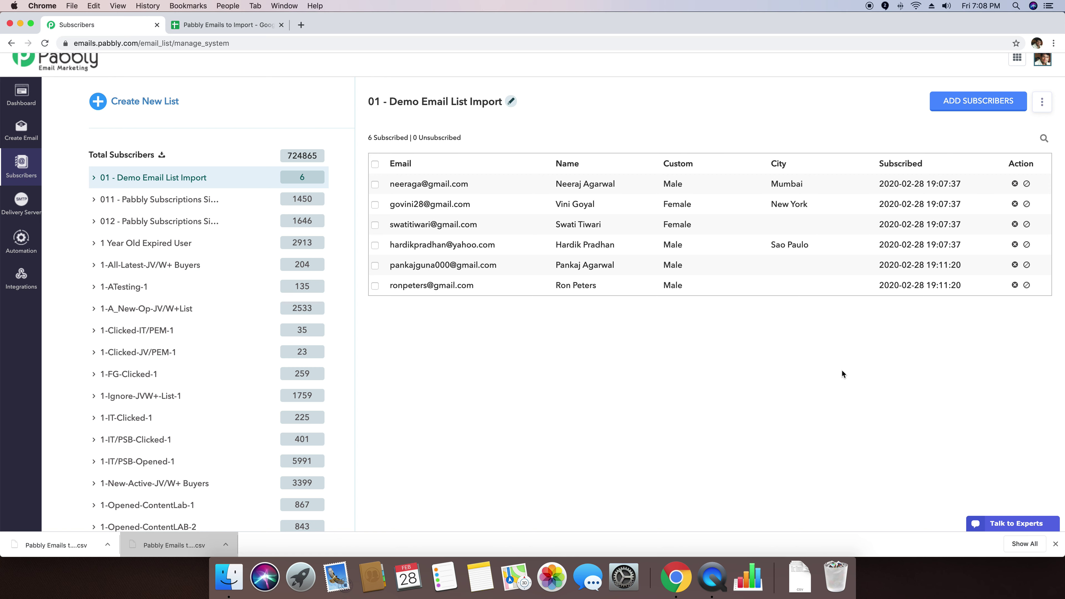
{"action": "scroll", "coordinate": [841, 369], "scroll_direction": "up", "scroll_amount": 1}
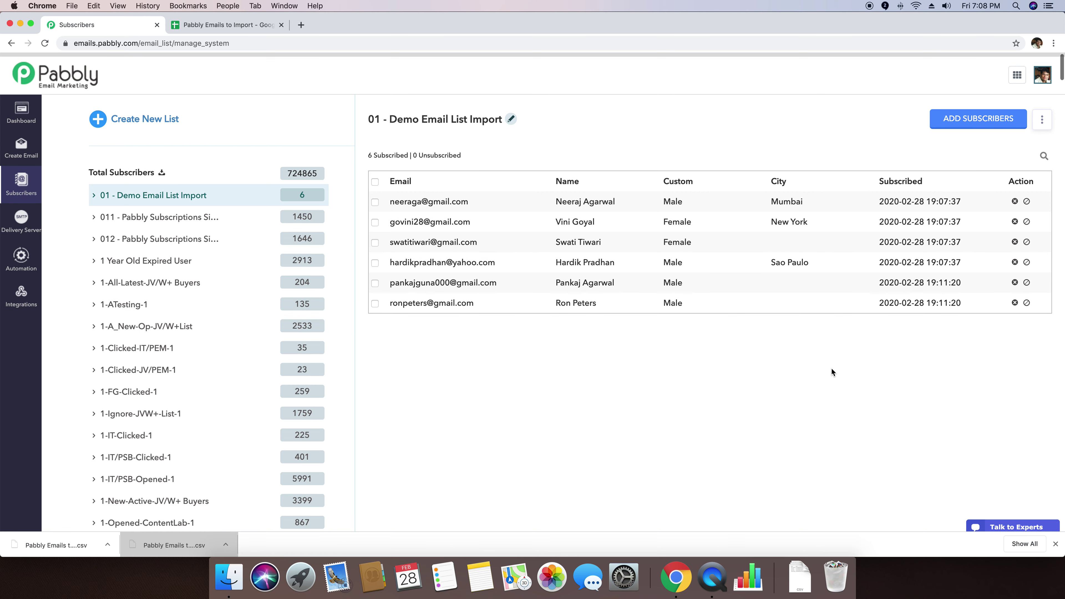